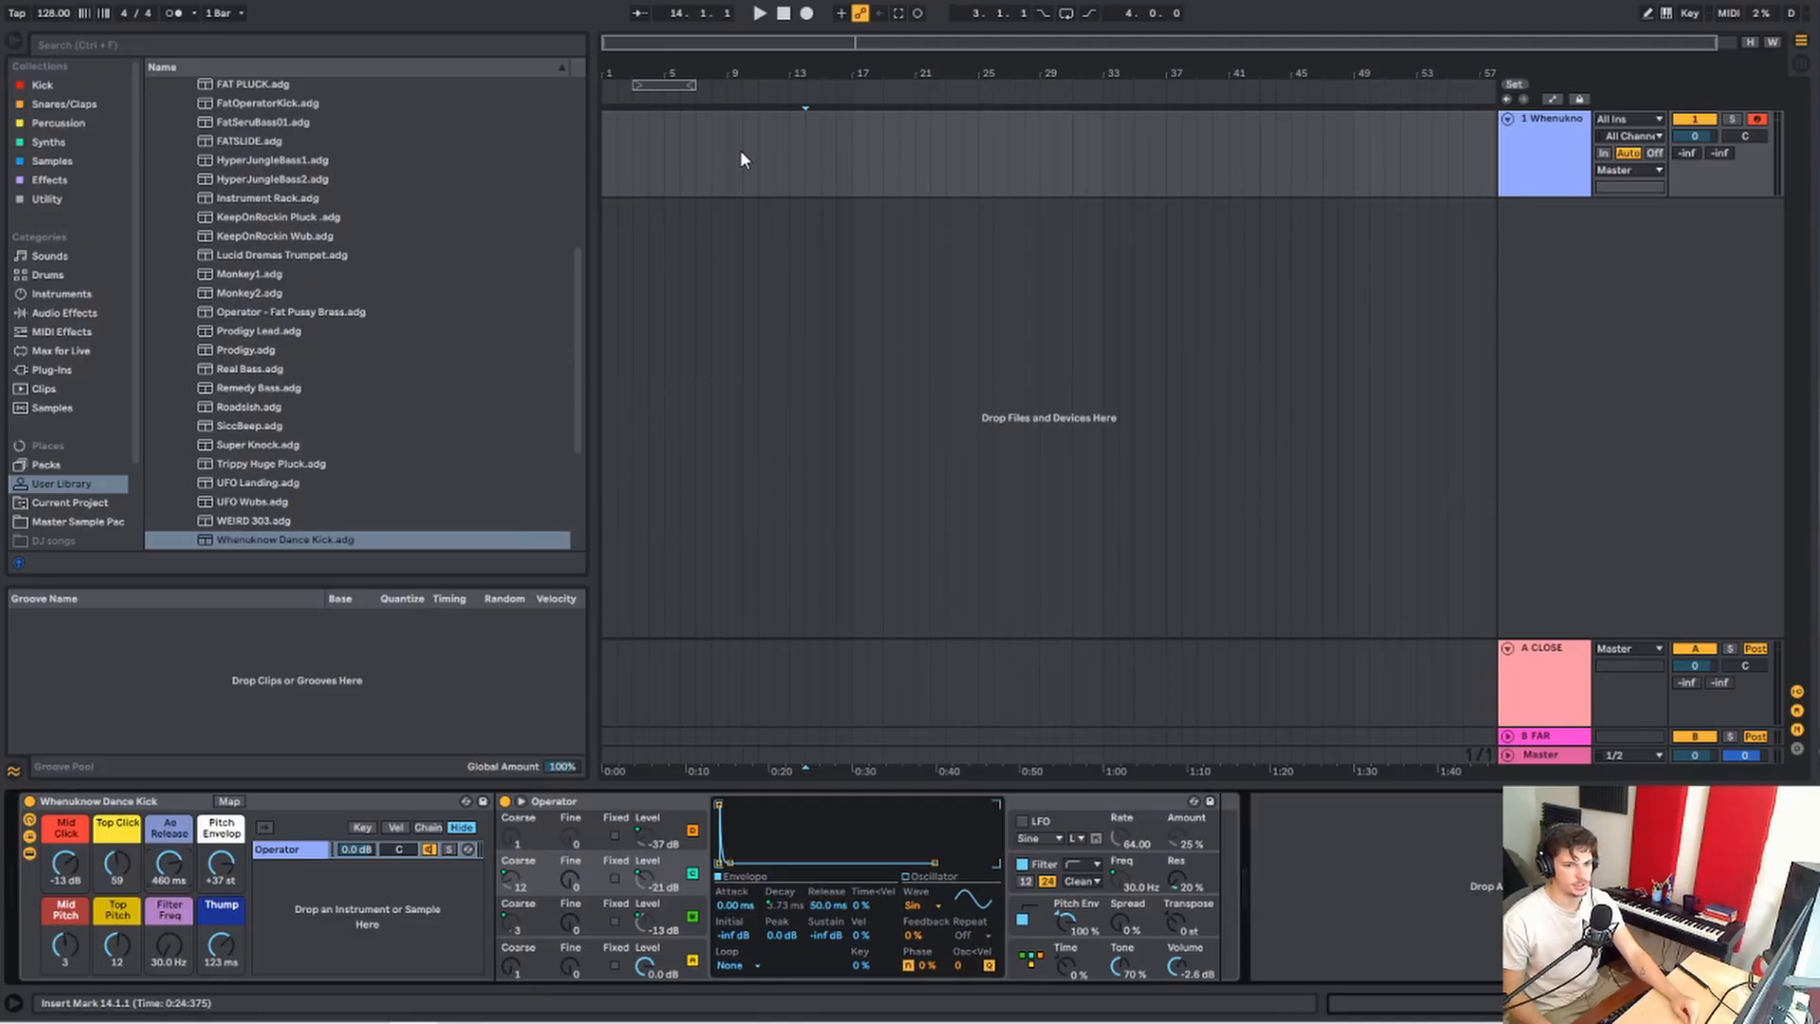
Create a one-bar MIDI clip in bar 1 of the kick track and draw a sixteenth-long F0 note on the first beat
drag(610, 69, 603, 209)
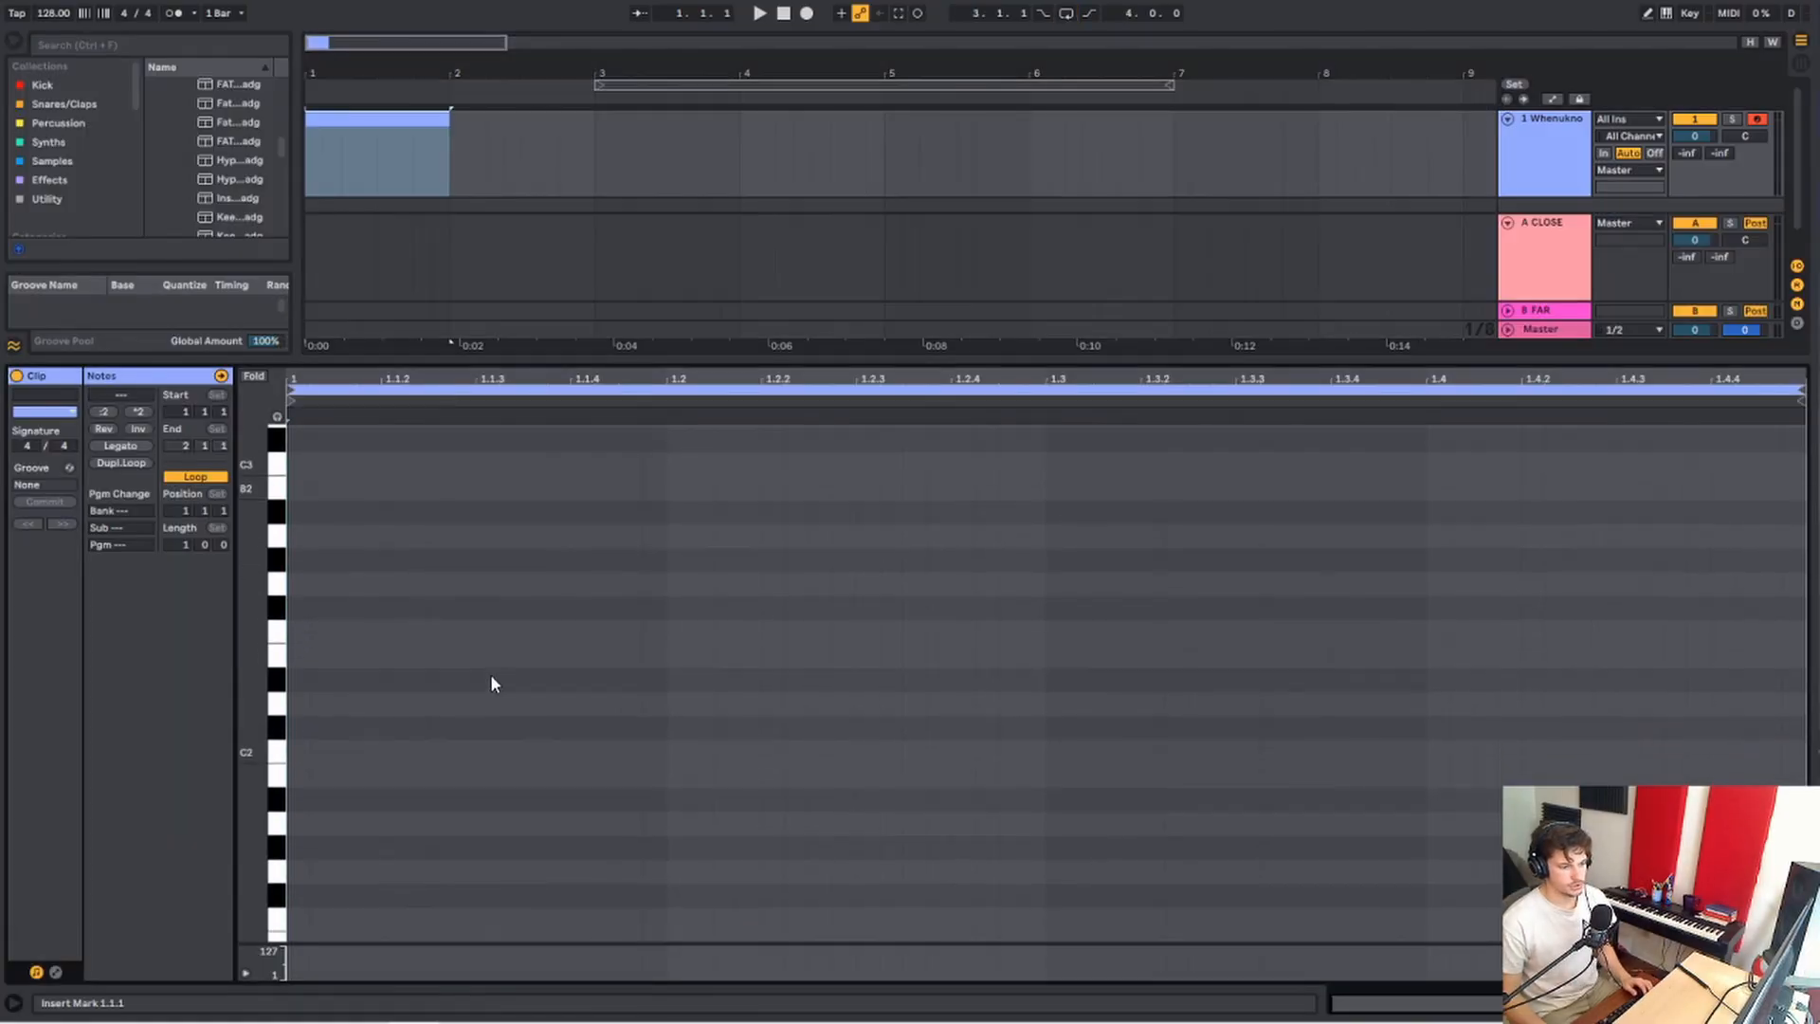
scroll(491, 676, down, 10)
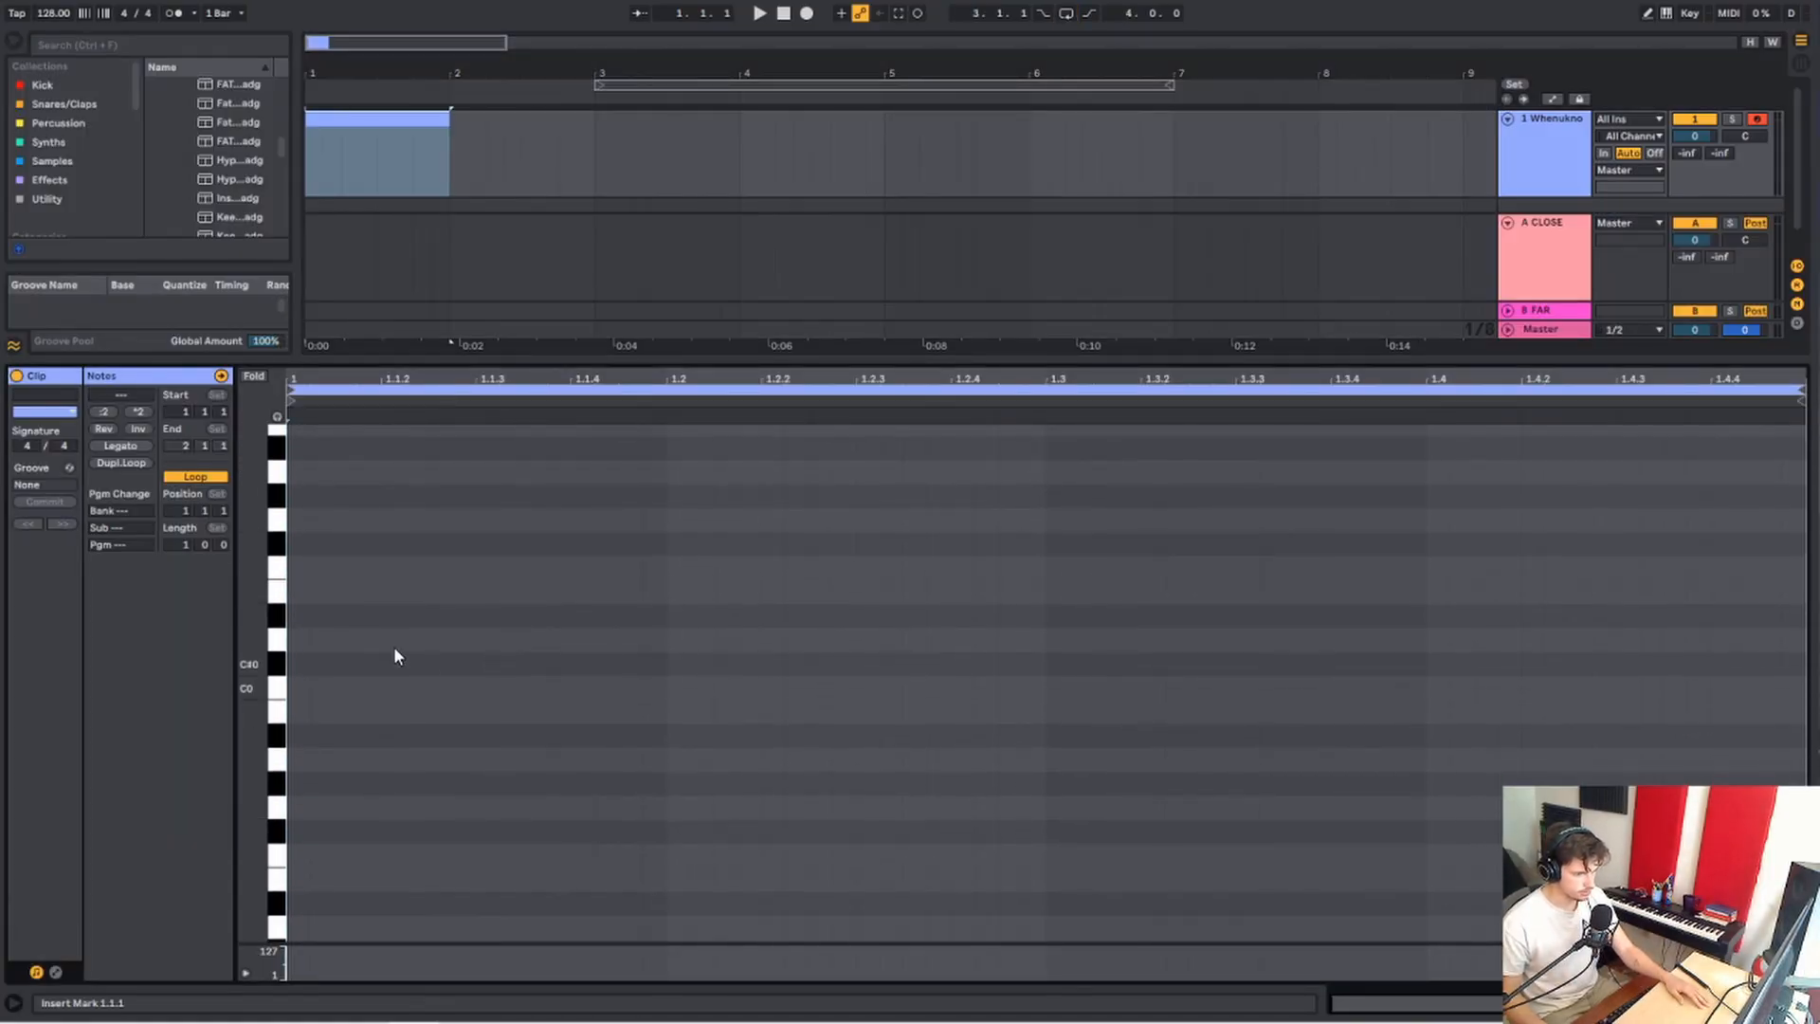
double_click(298, 565)
drag(323, 567, 380, 567)
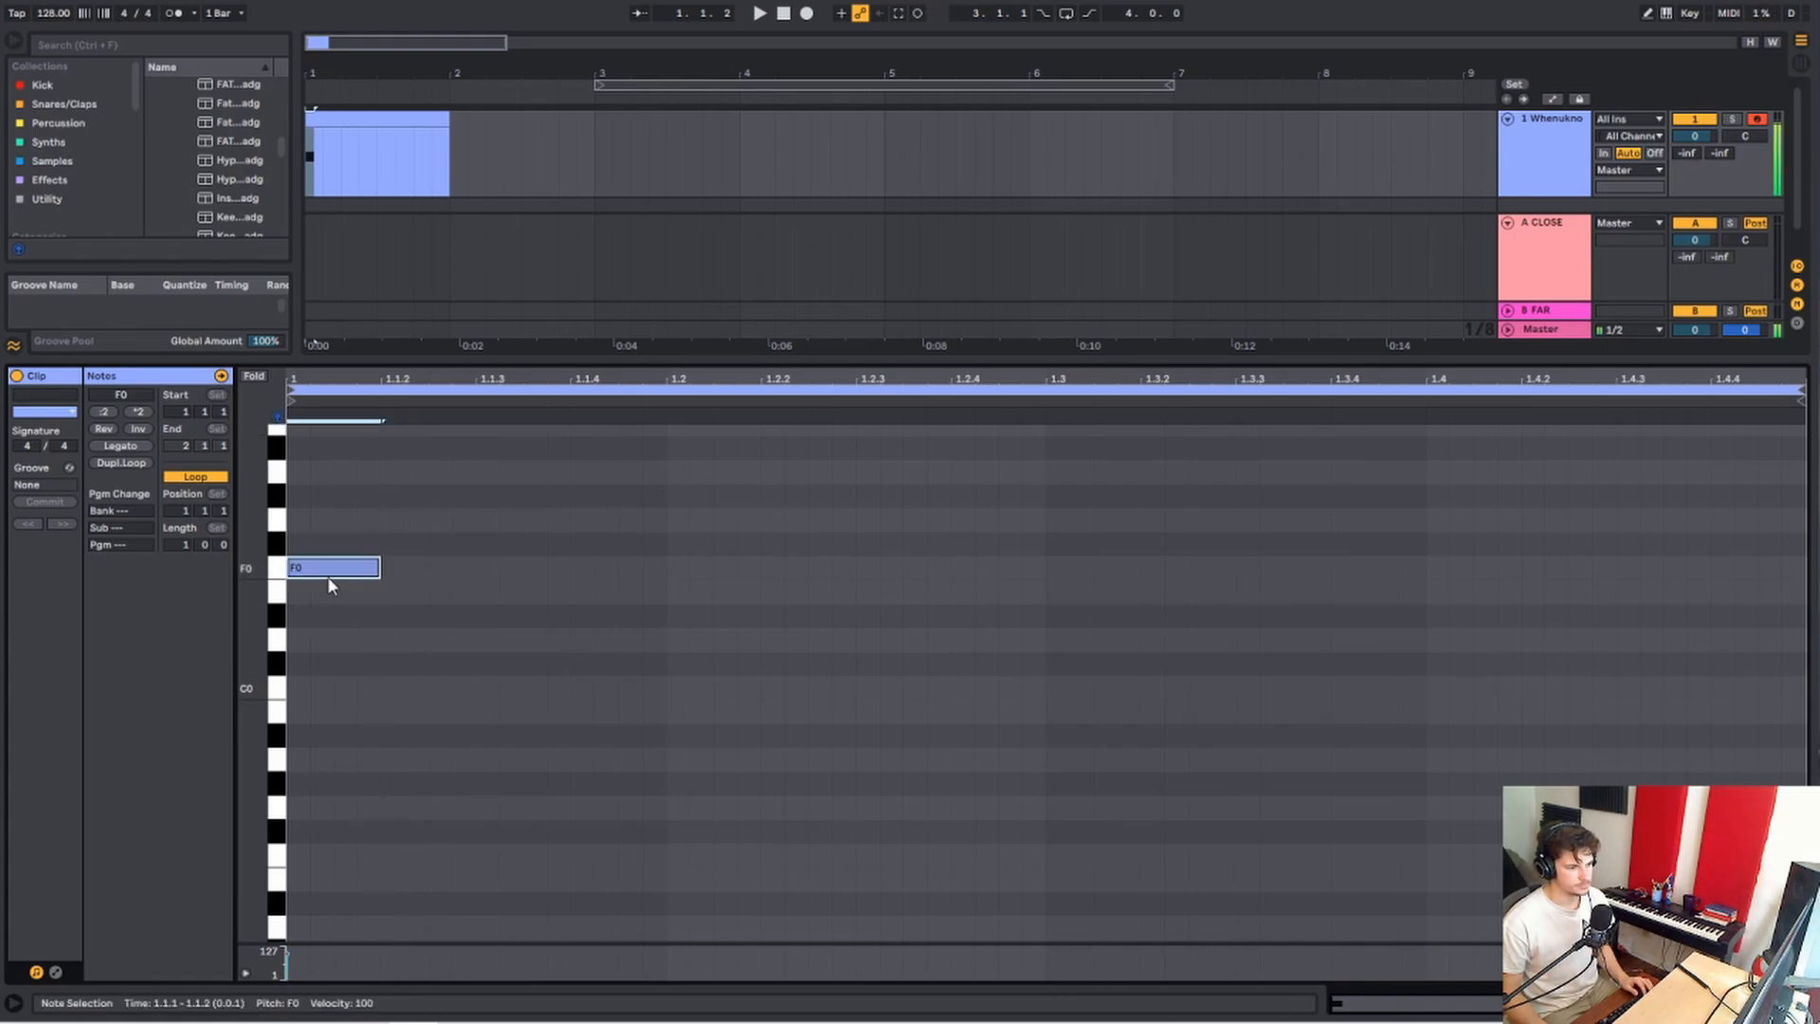
Repeat the F0 note on beats 2, 3 and 4, and loop the one-bar clip in the arrangement
click(671, 491)
key(ctrl+v)
drag(1036, 516, 285, 986)
key(ctrl+d)
click(418, 111)
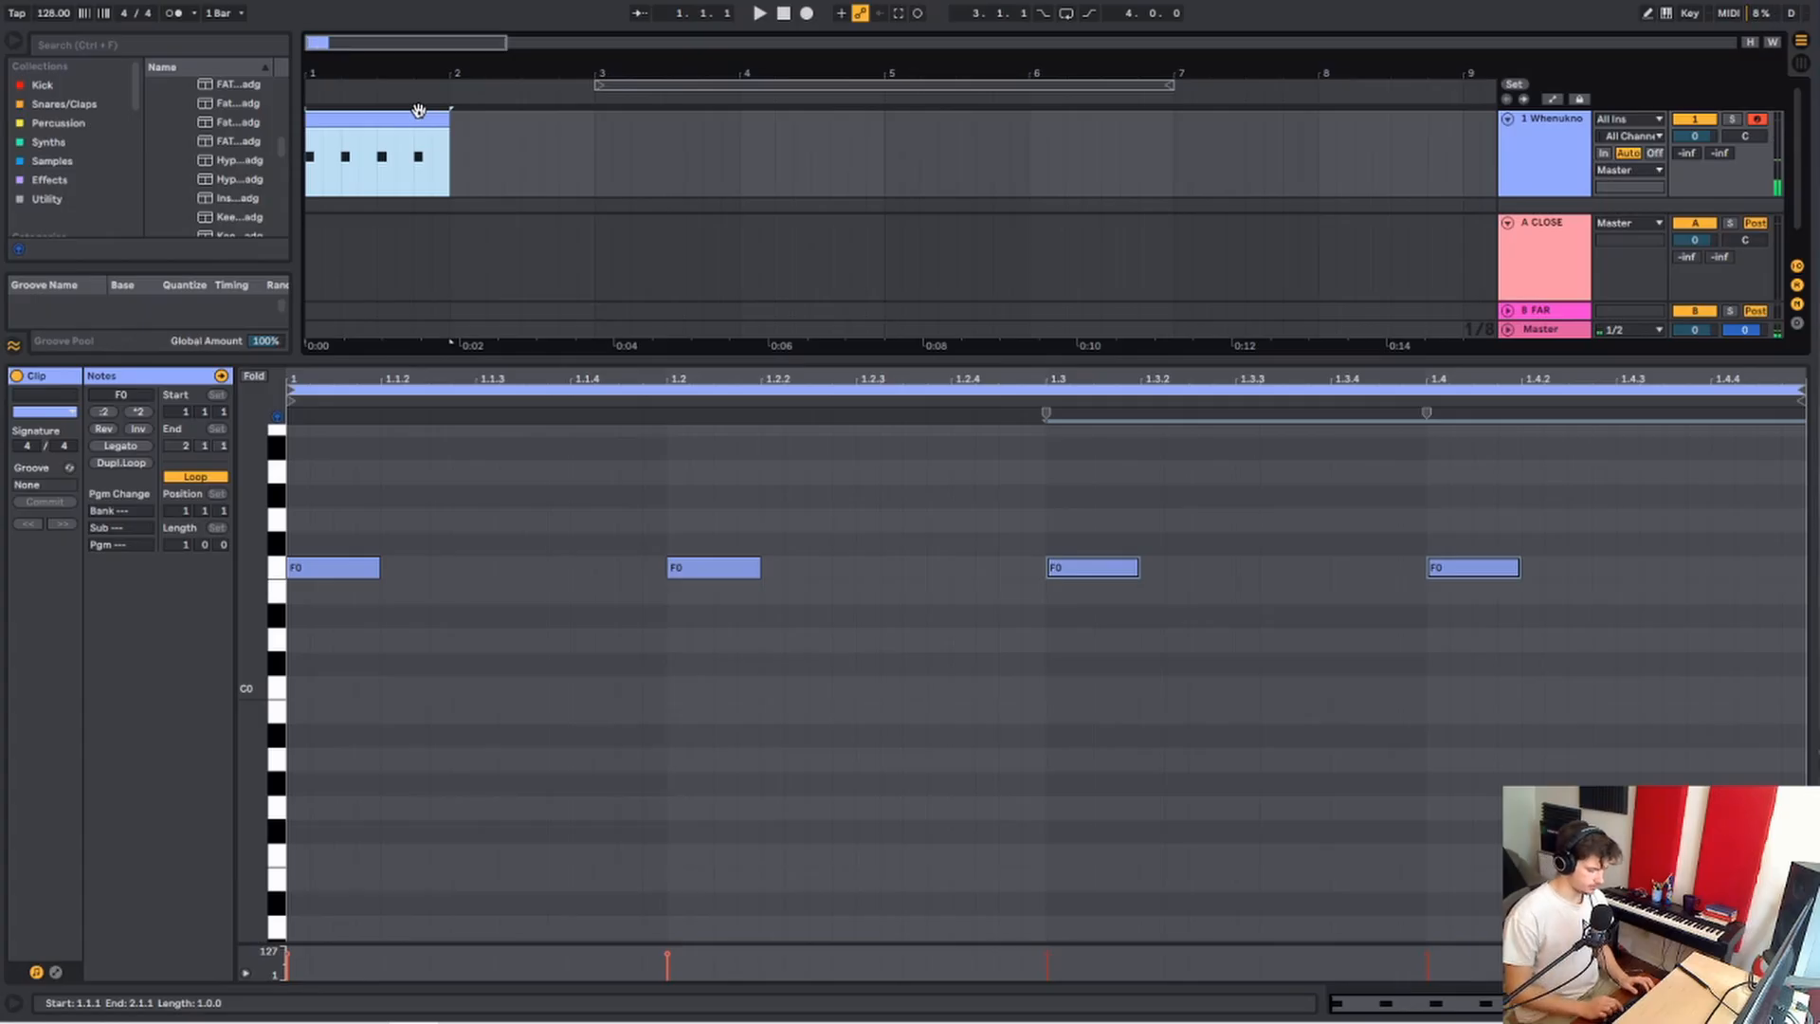
key(ctrl+l)
Delete the return tracks A and B, and audition the looped kick
click(1517, 152)
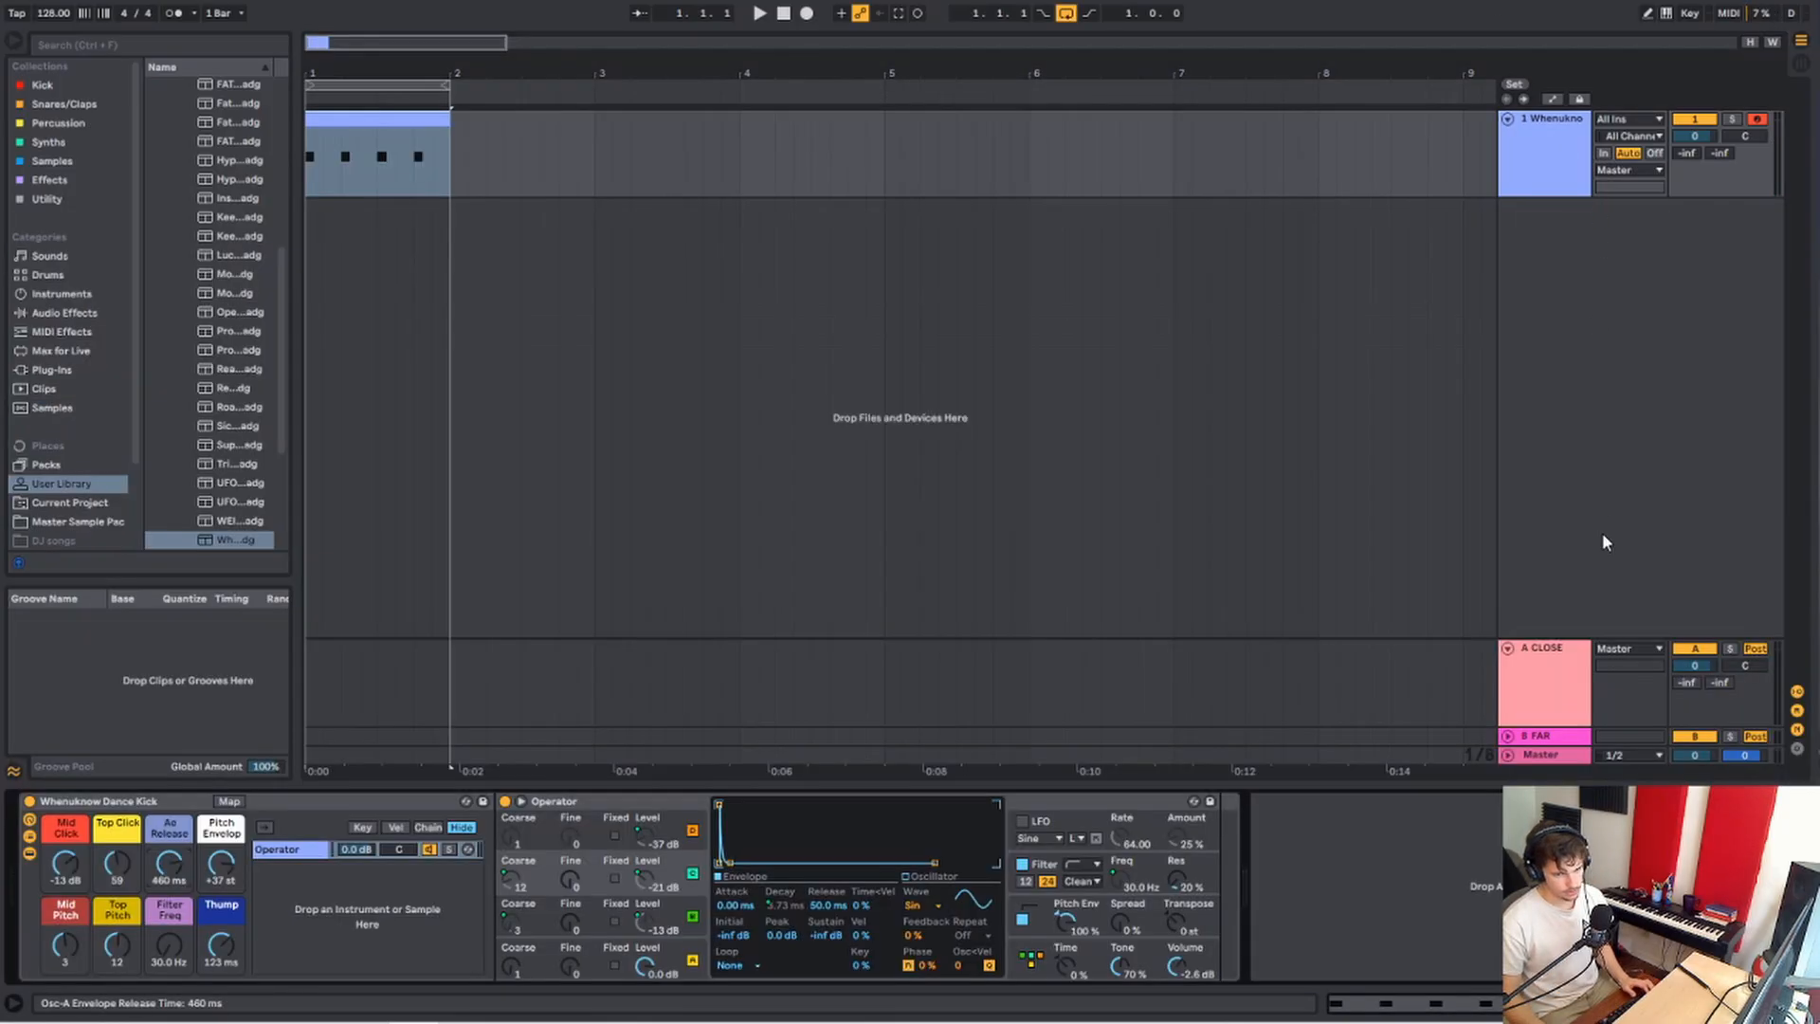
click(1580, 711)
key(Delete)
key(Delete)
key(space)
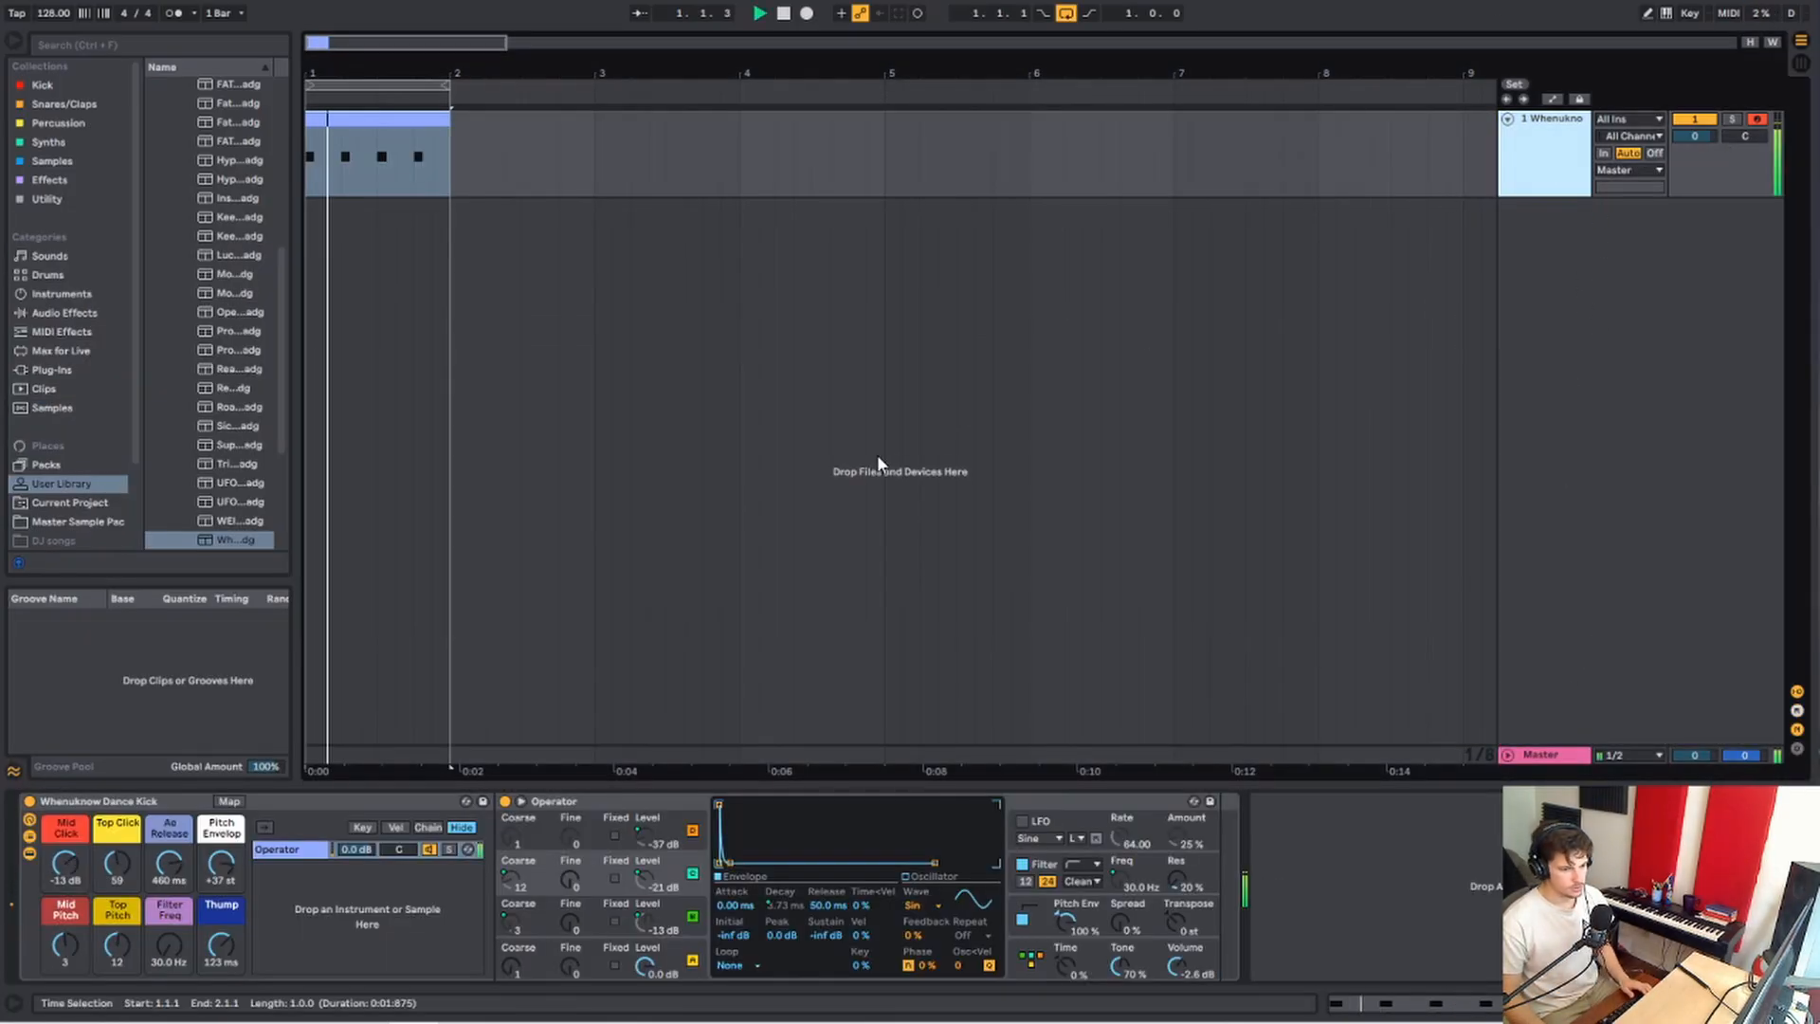
key(space)
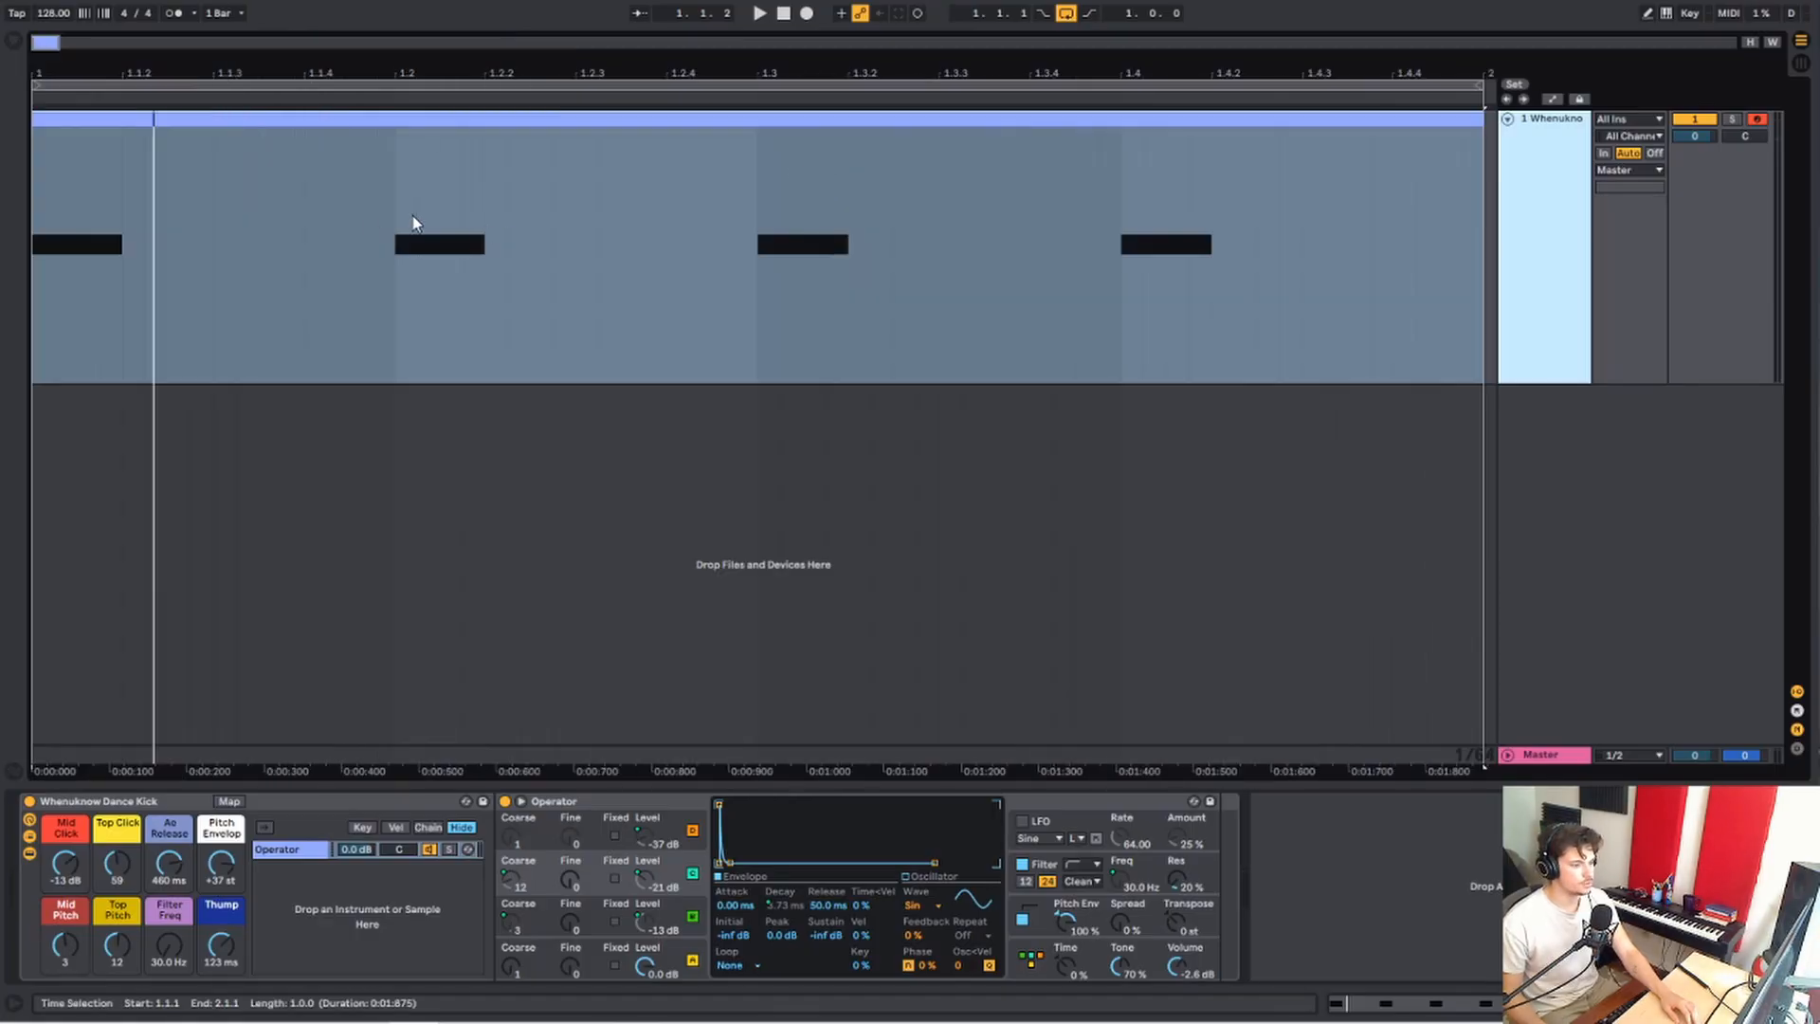
Turn the kick rack's Top Click down to 0 and bring Mid Click up to -18 dB while the loop plays
click(280, 242)
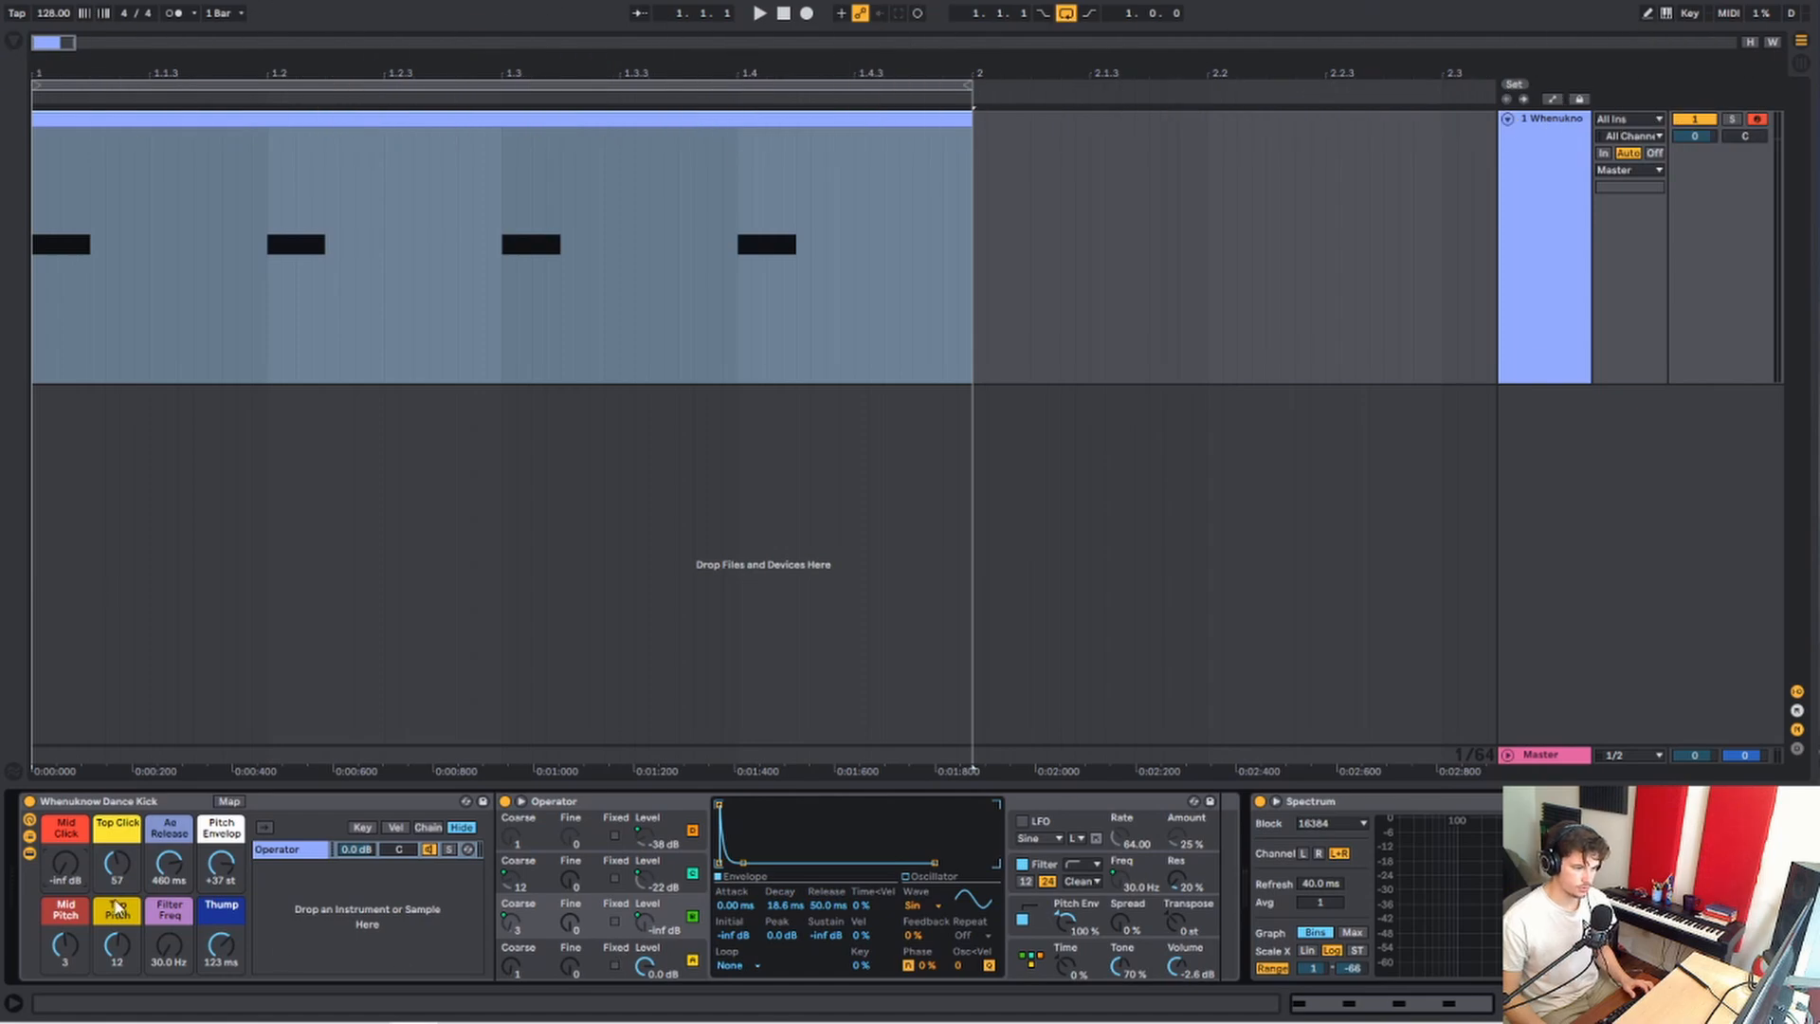
drag(117, 864, 117, 934)
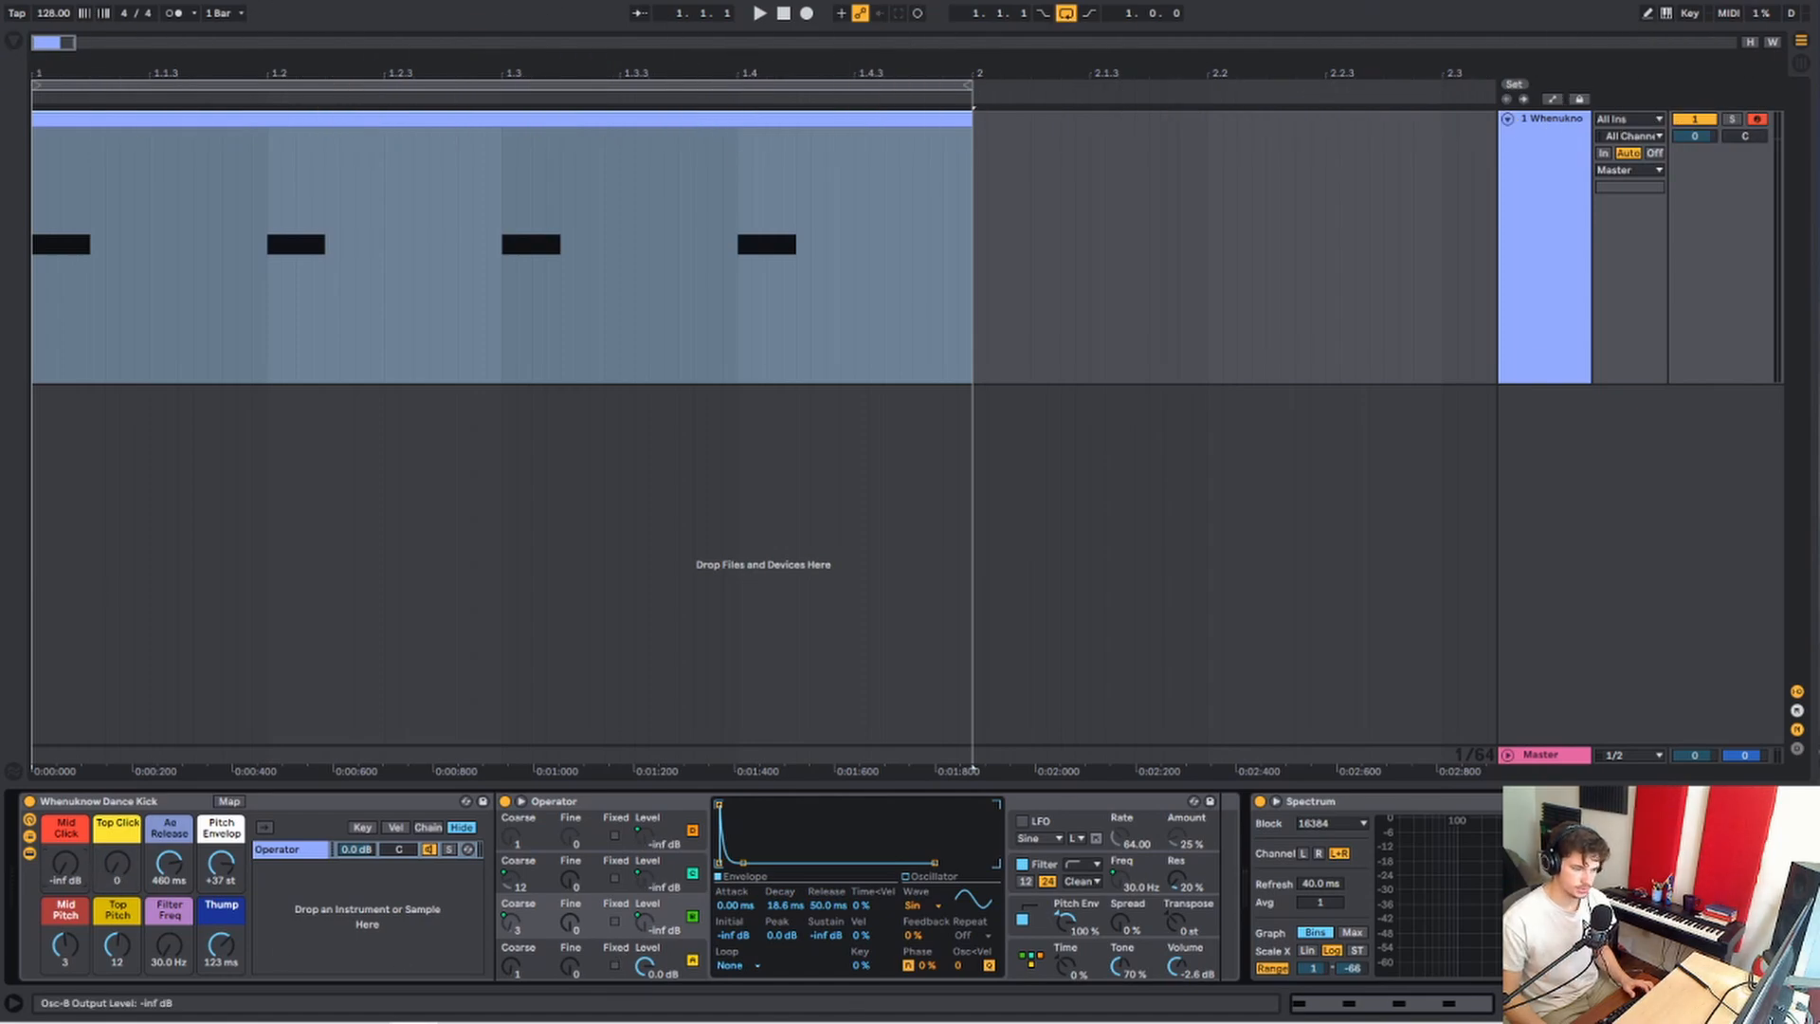
key(space)
drag(65, 865, 65, 816)
key(space)
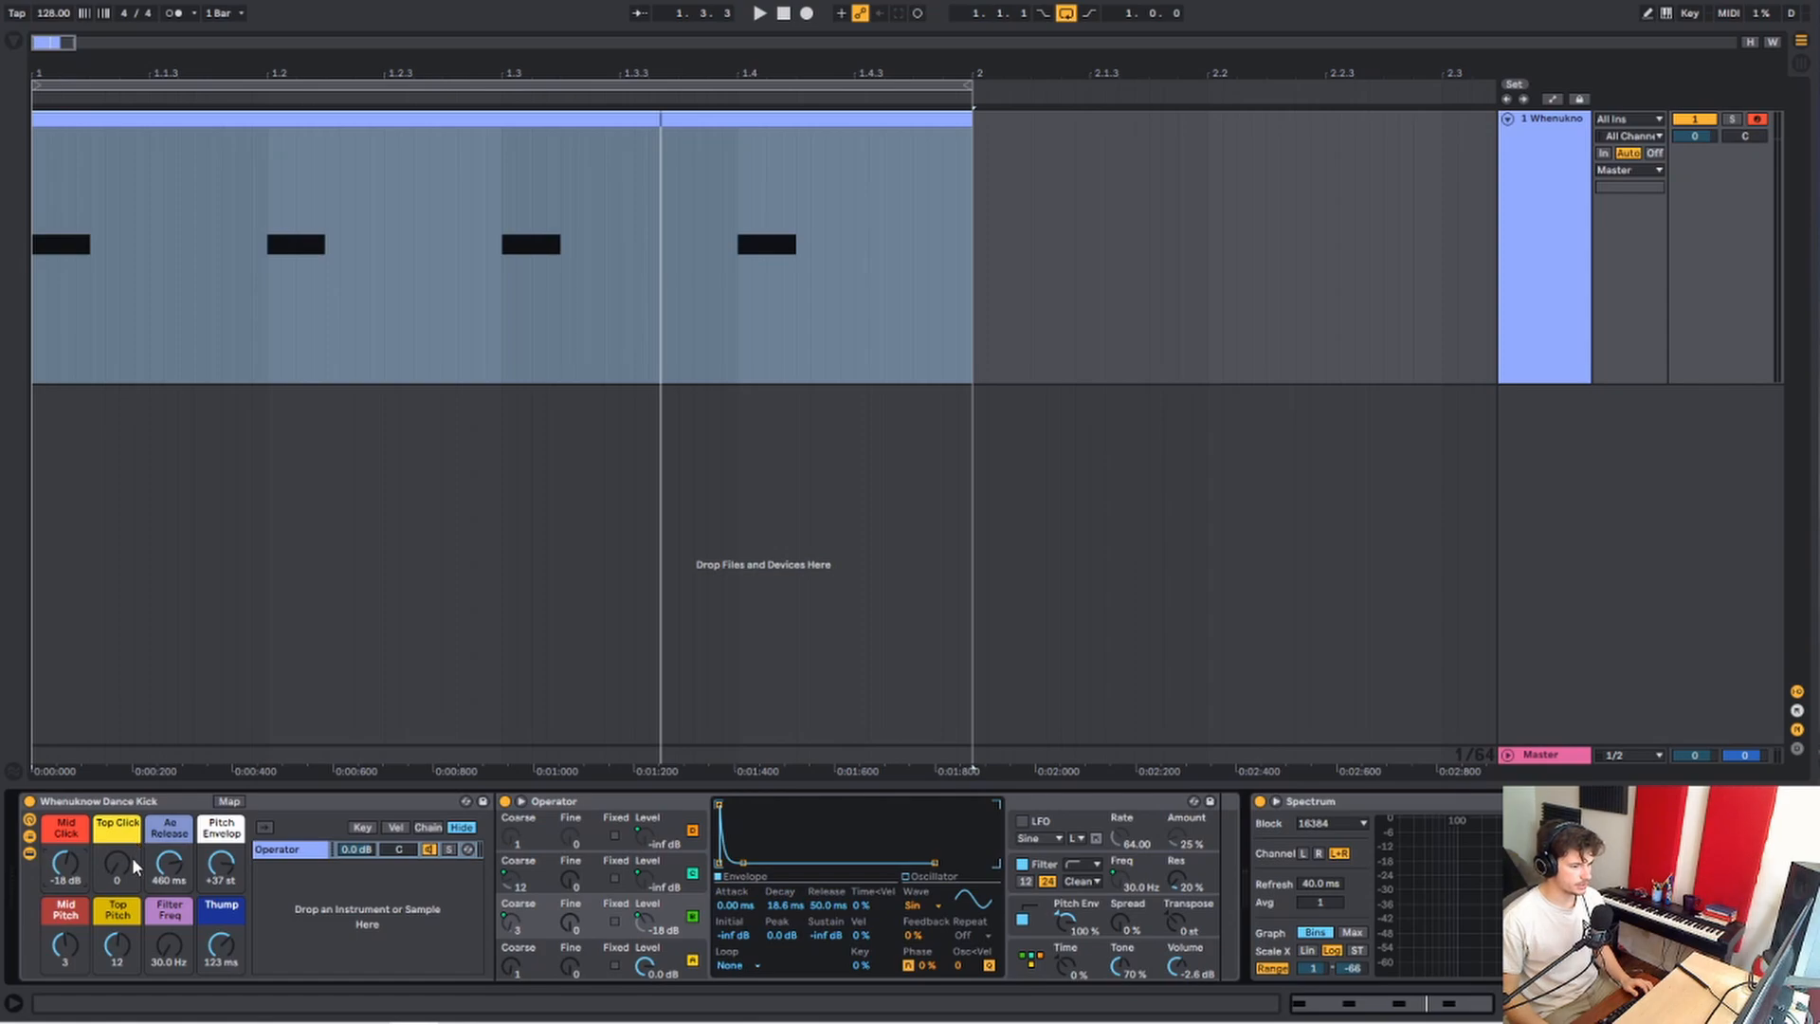
Raise Top Click to 66 and Mid Click to -15 dB while auditioning the kick
drag(133, 857, 133, 779)
key(space)
mouse_move(65, 863)
mouse_down()
mouse_move(66, 848)
mouse_move(125, 888)
mouse_move(78, 874)
mouse_up()
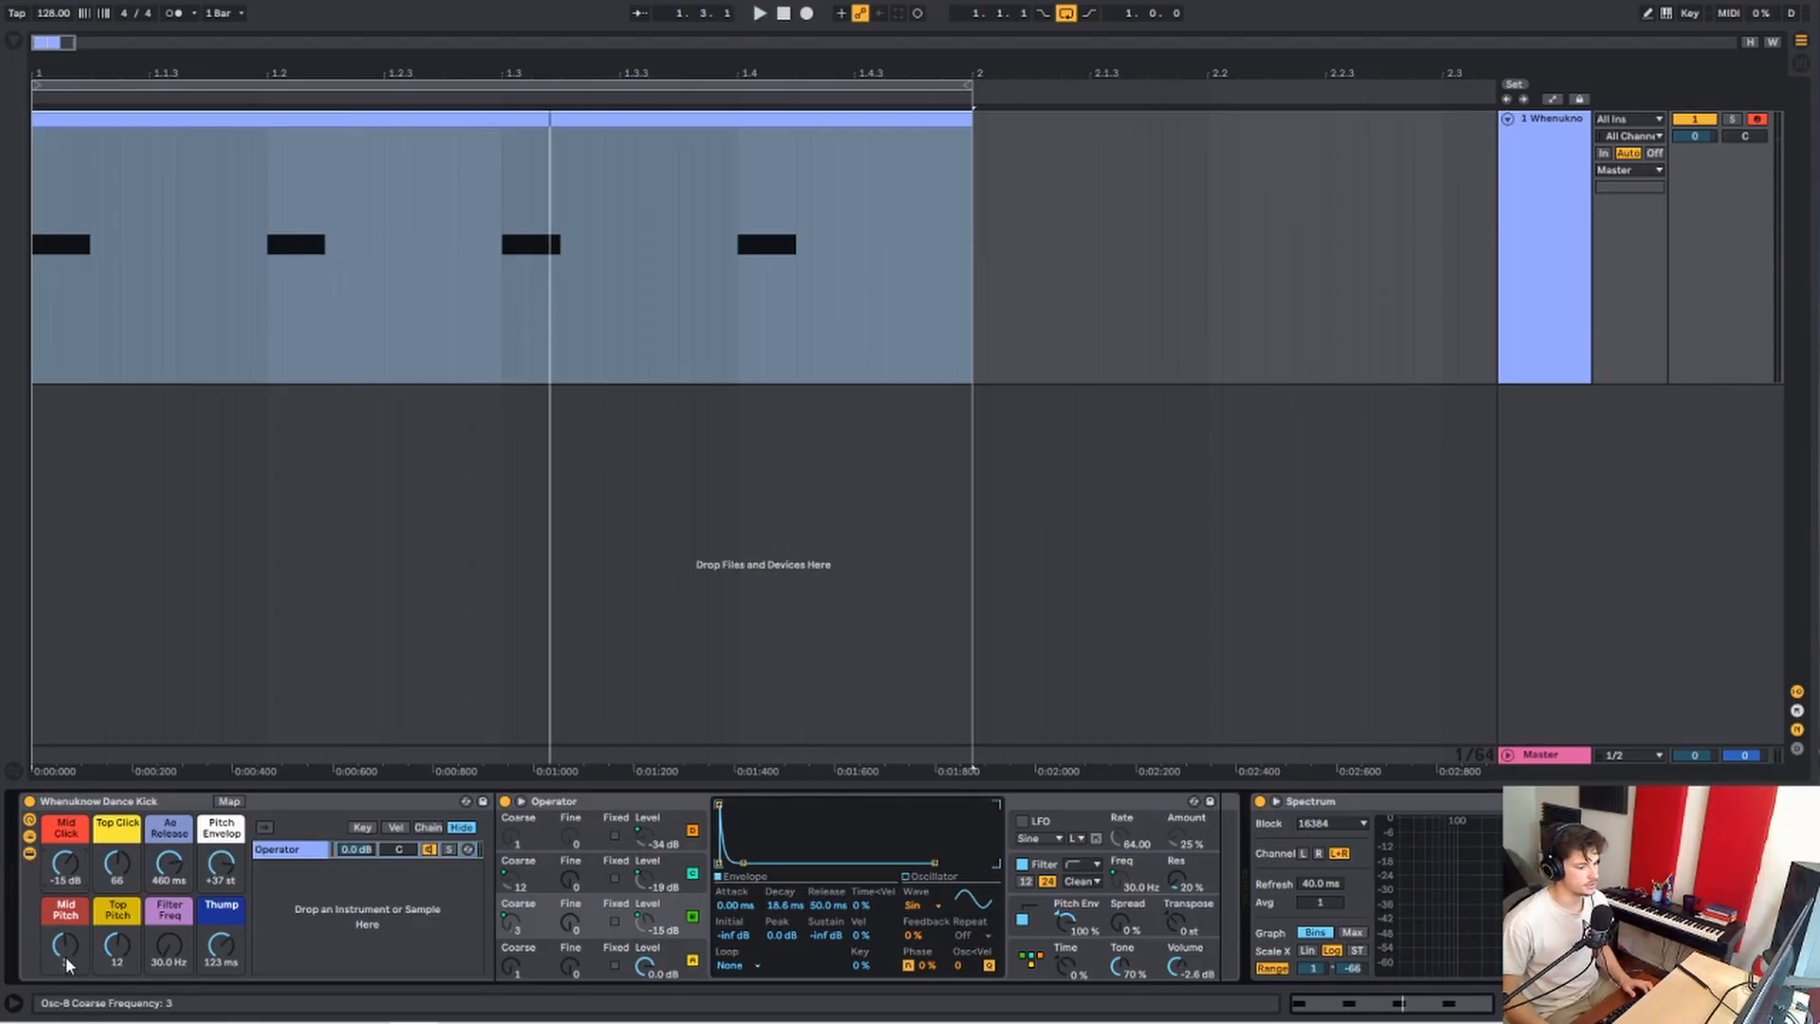
Play the loop with Top Click lowered to 0 and Mid Pitch set to 5
key(space)
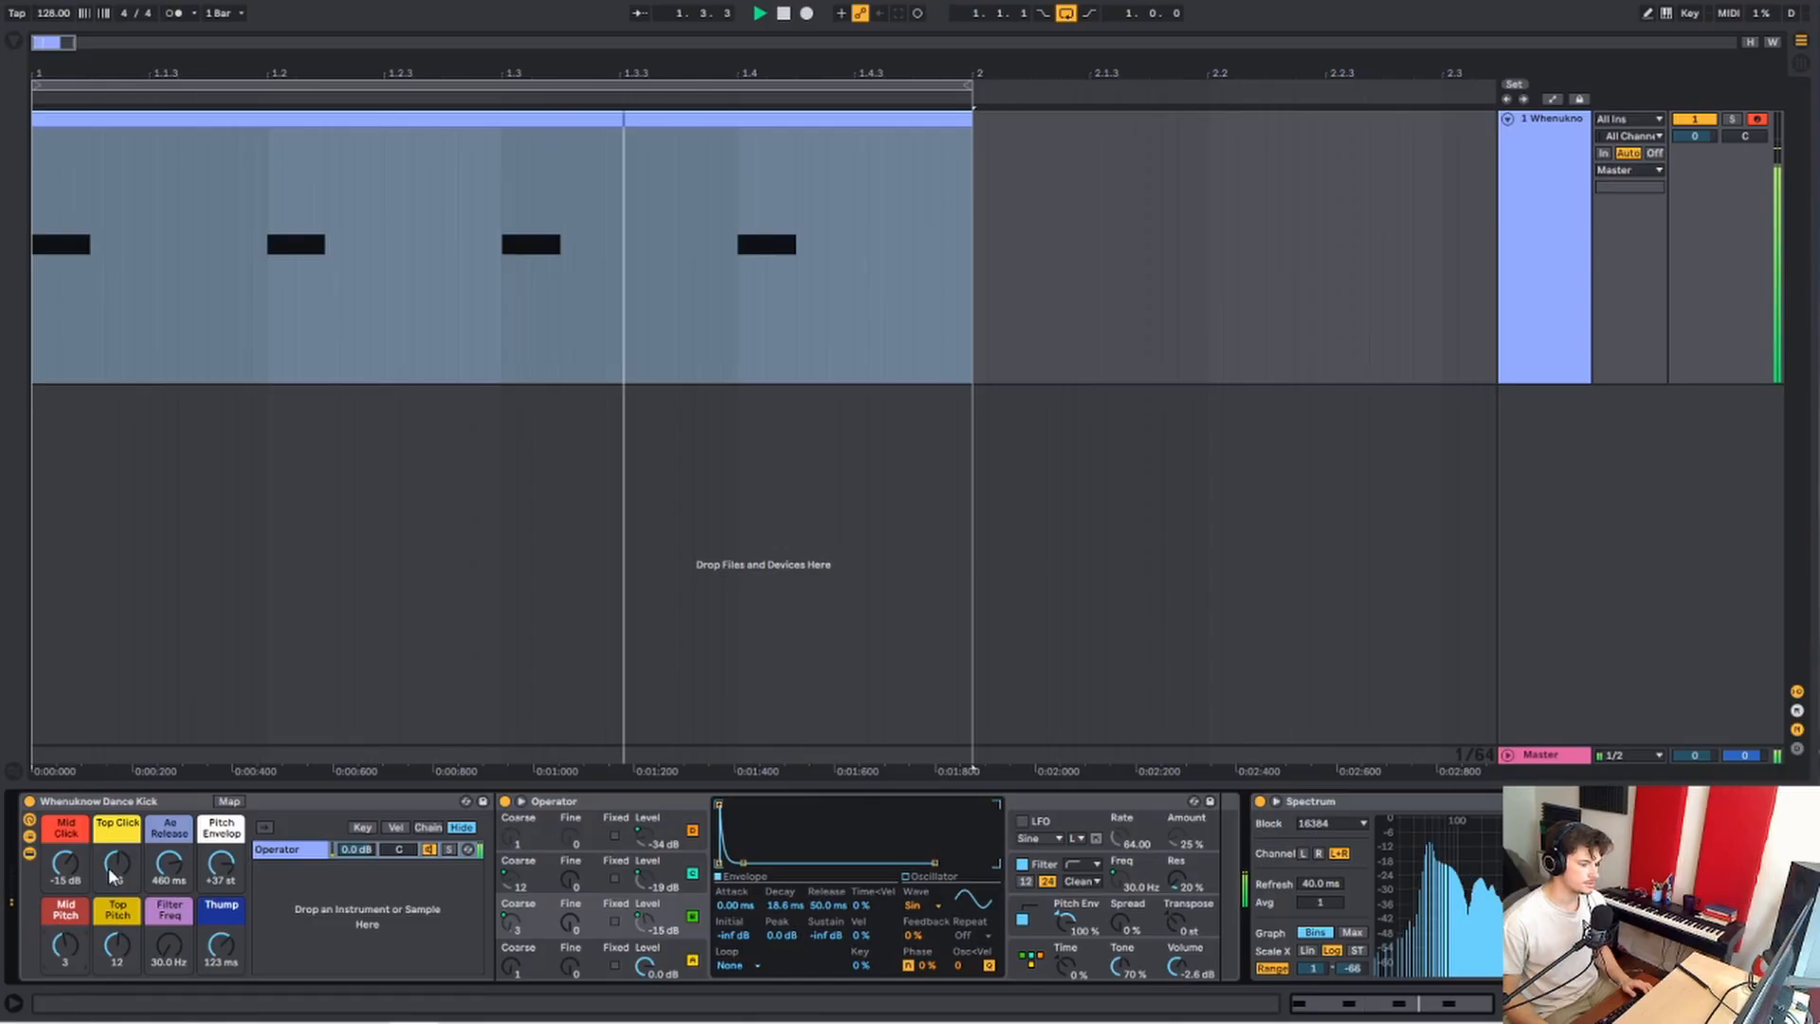
drag(112, 874, 64, 939)
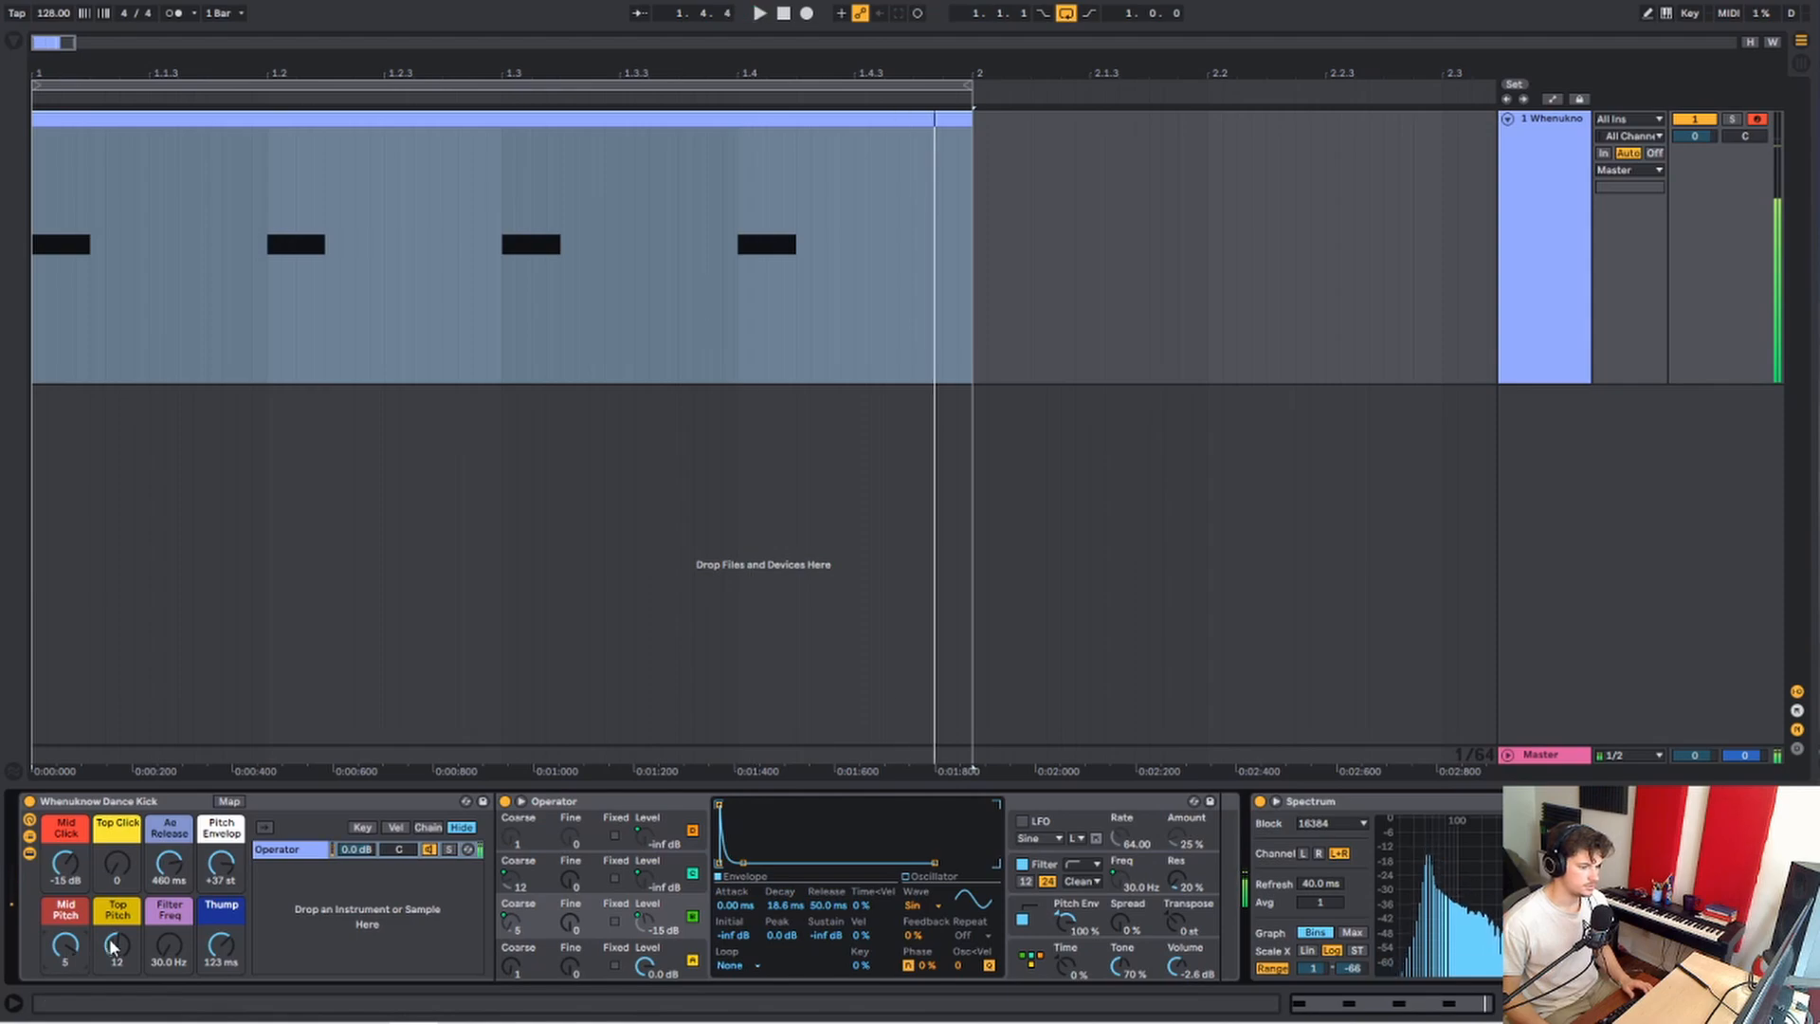
Raise Top Click to 111 and set Top Pitch to 11 while the loop plays
drag(116, 865, 116, 794)
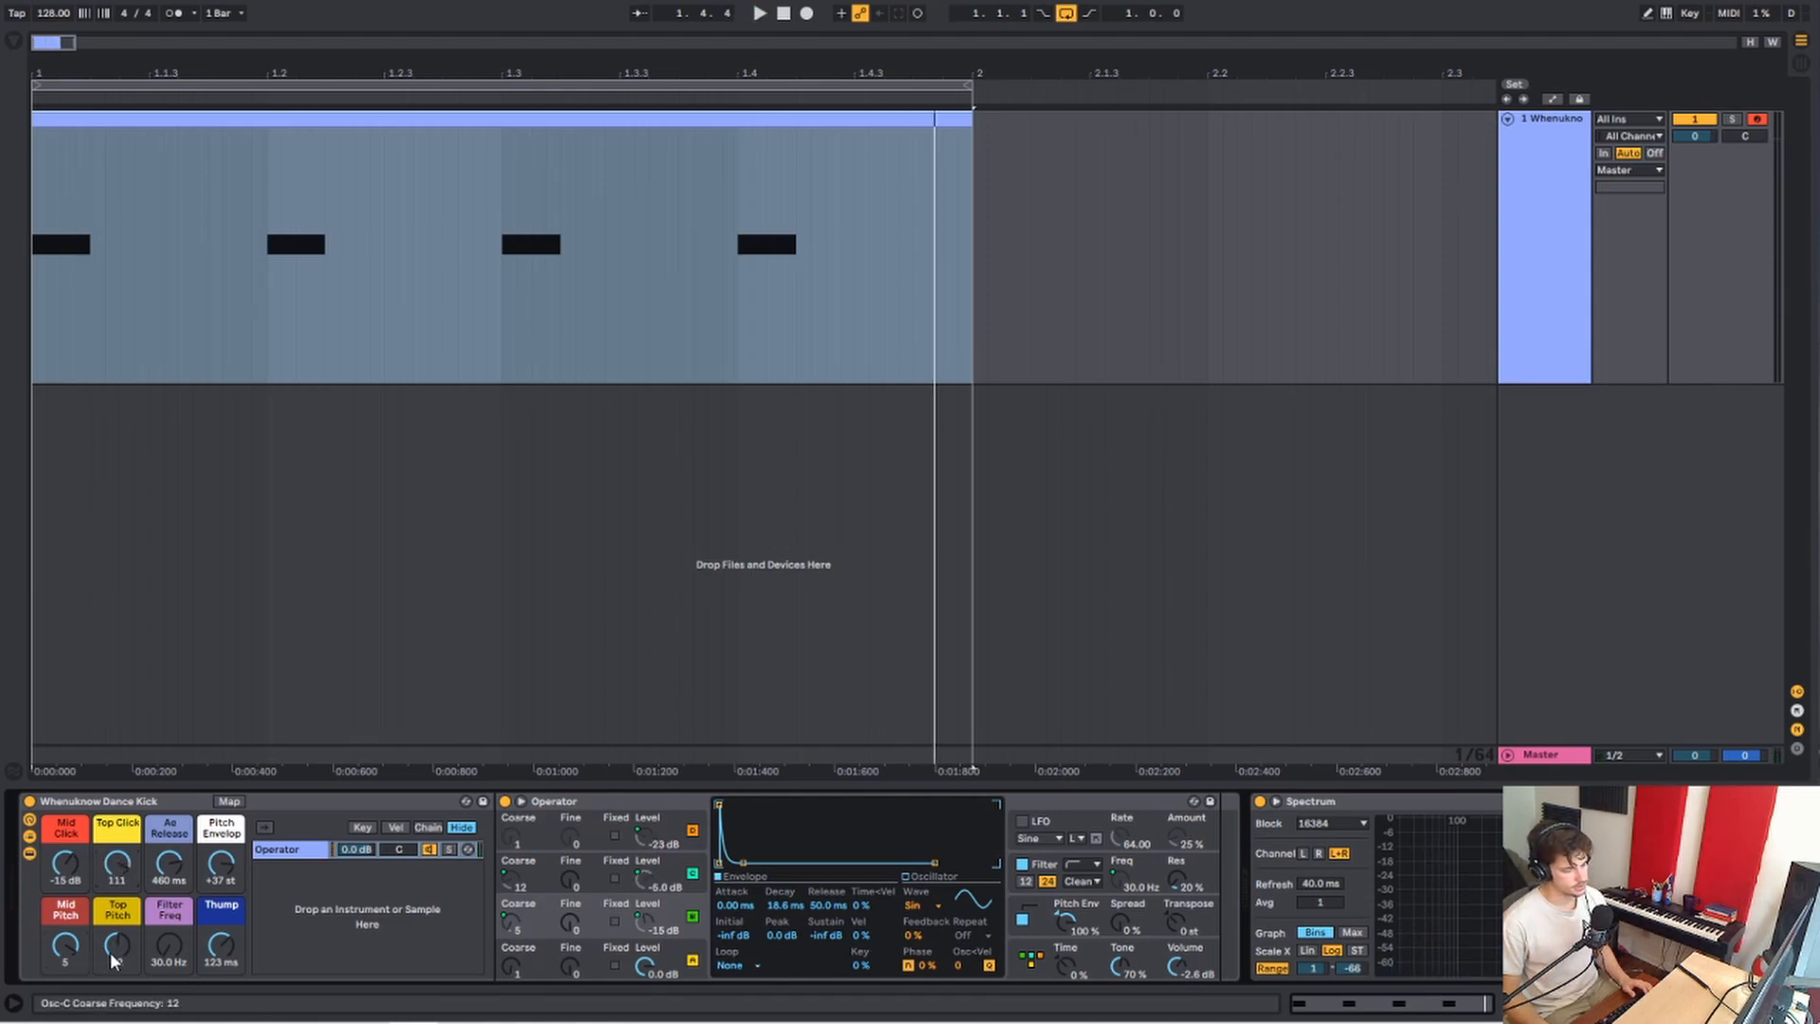
key(space)
drag(110, 952, 114, 947)
key(space)
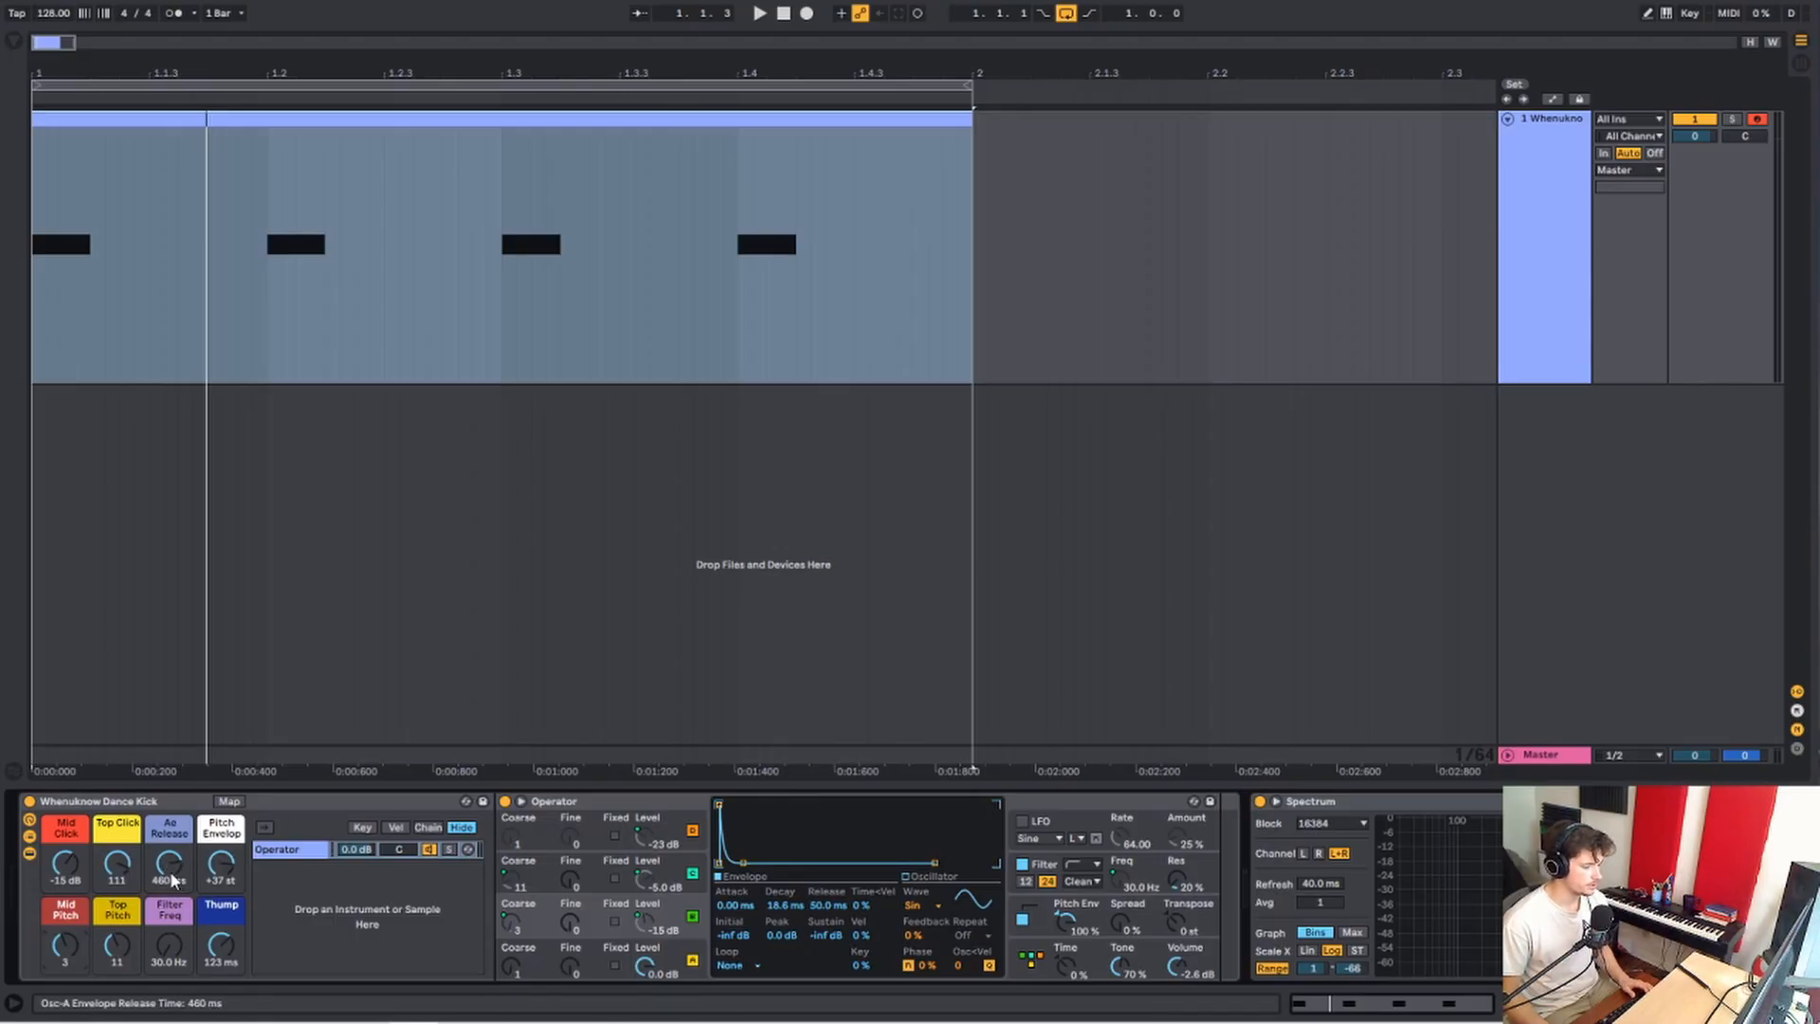
Audition the kick rack's Release at 150 ms, and set it to 650 ms and listen to the loop
key(space)
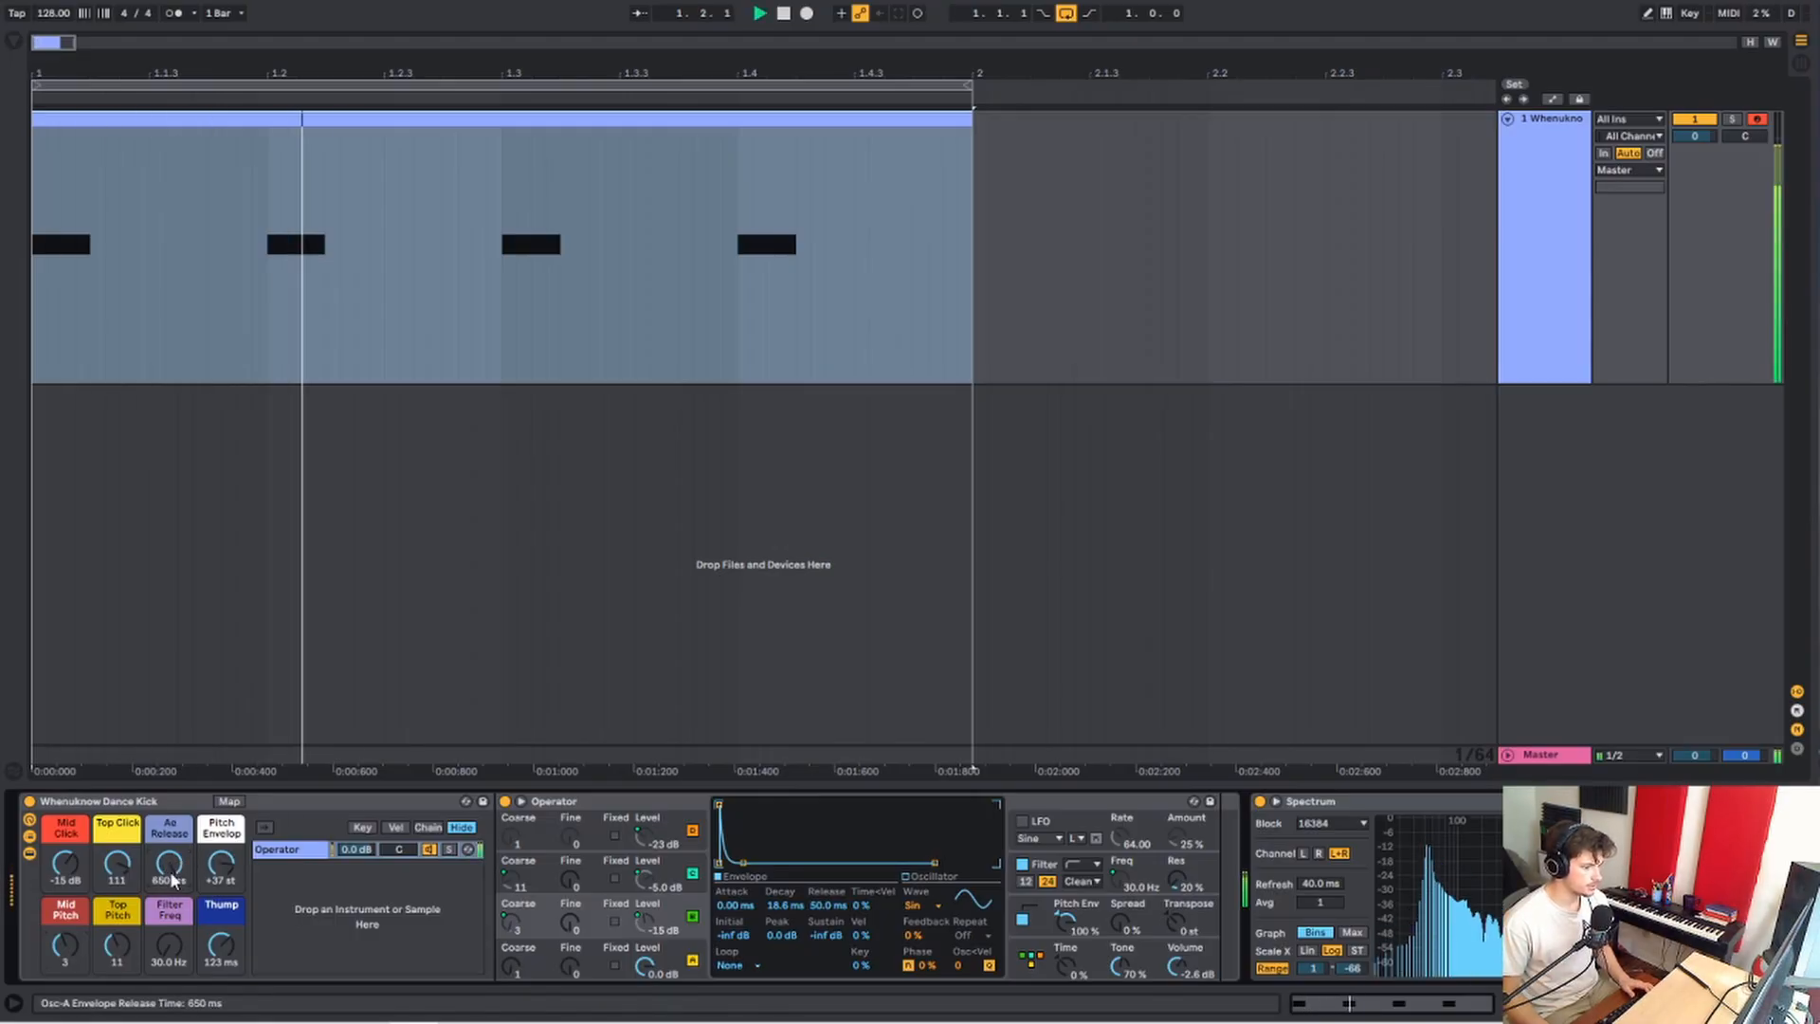
drag(172, 873, 171, 977)
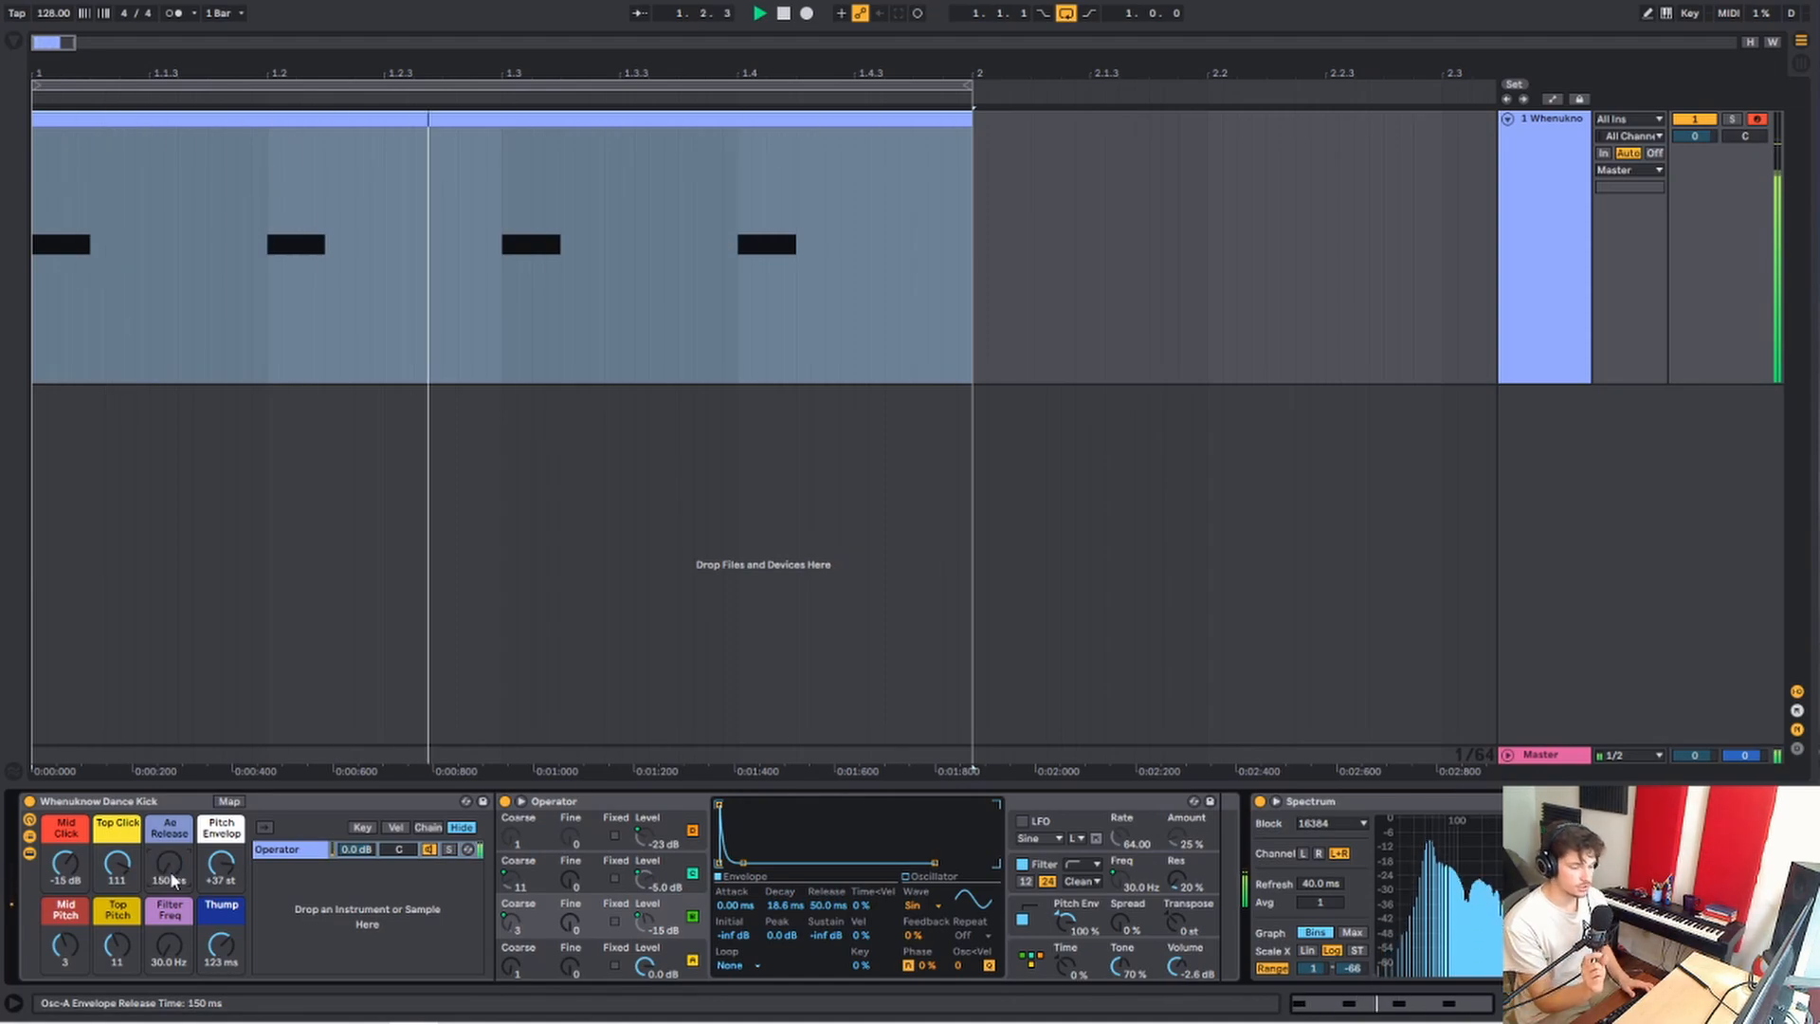
key(space)
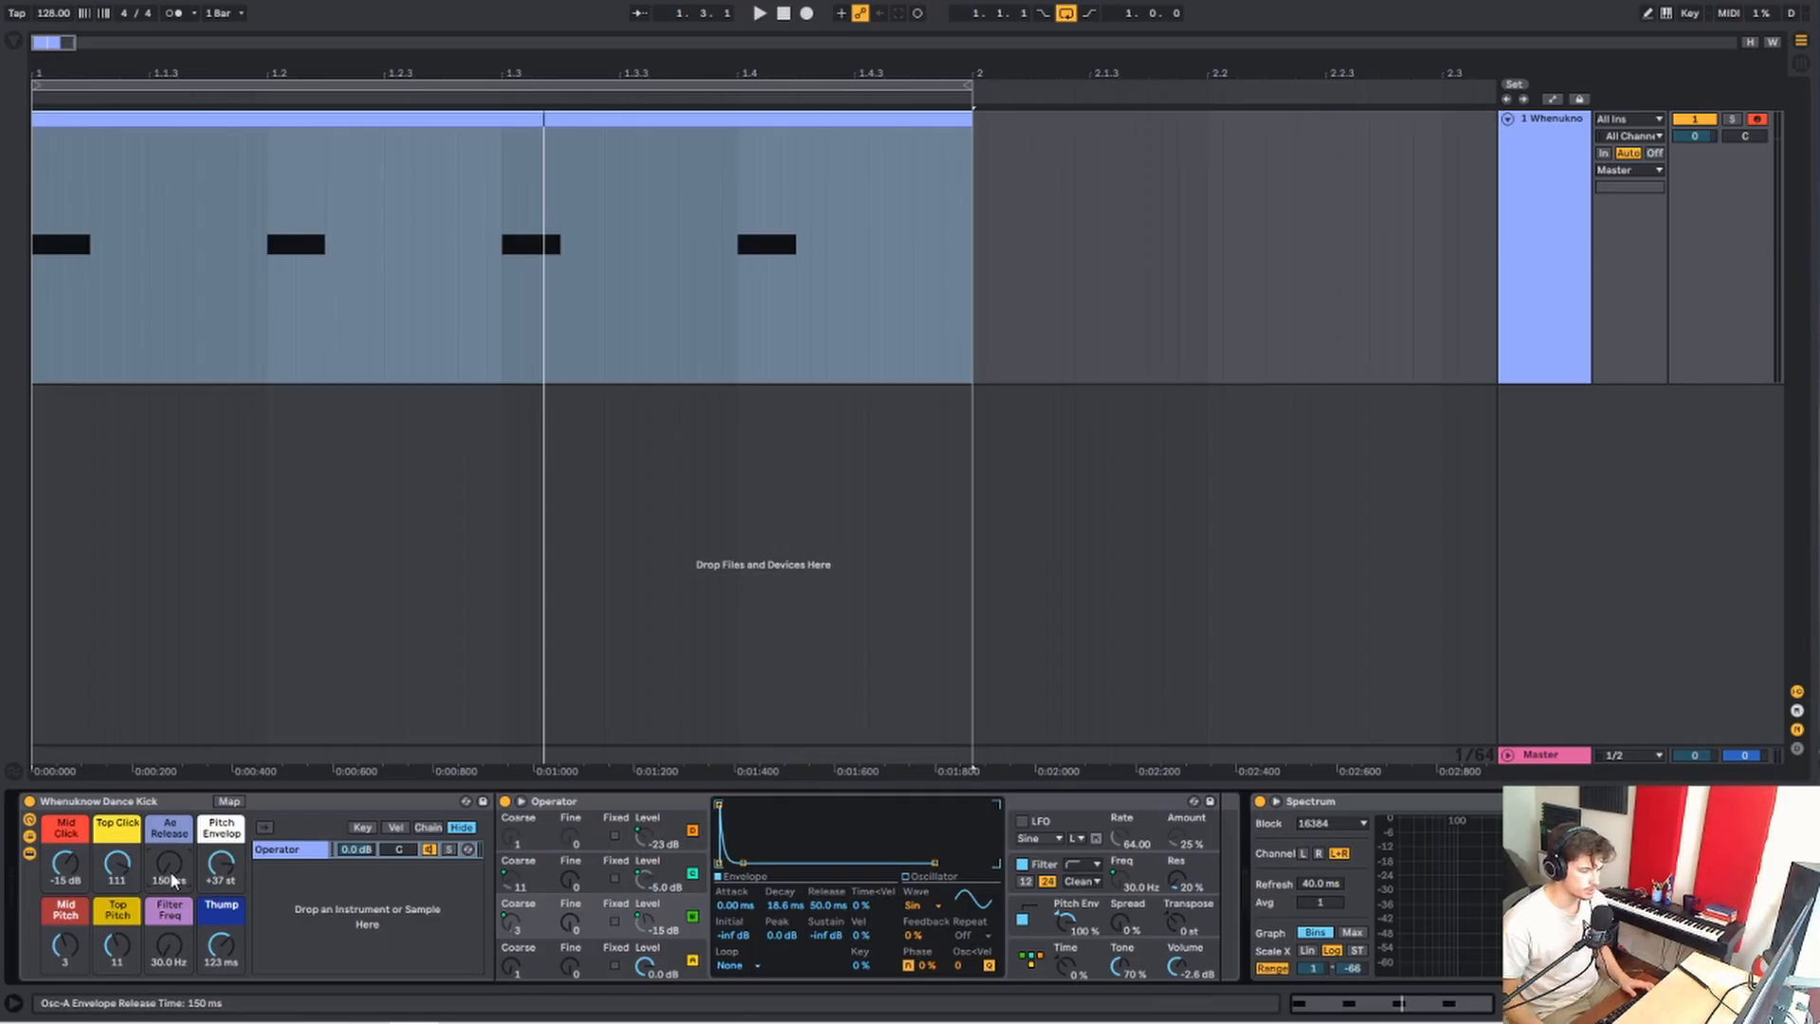
drag(168, 864, 169, 835)
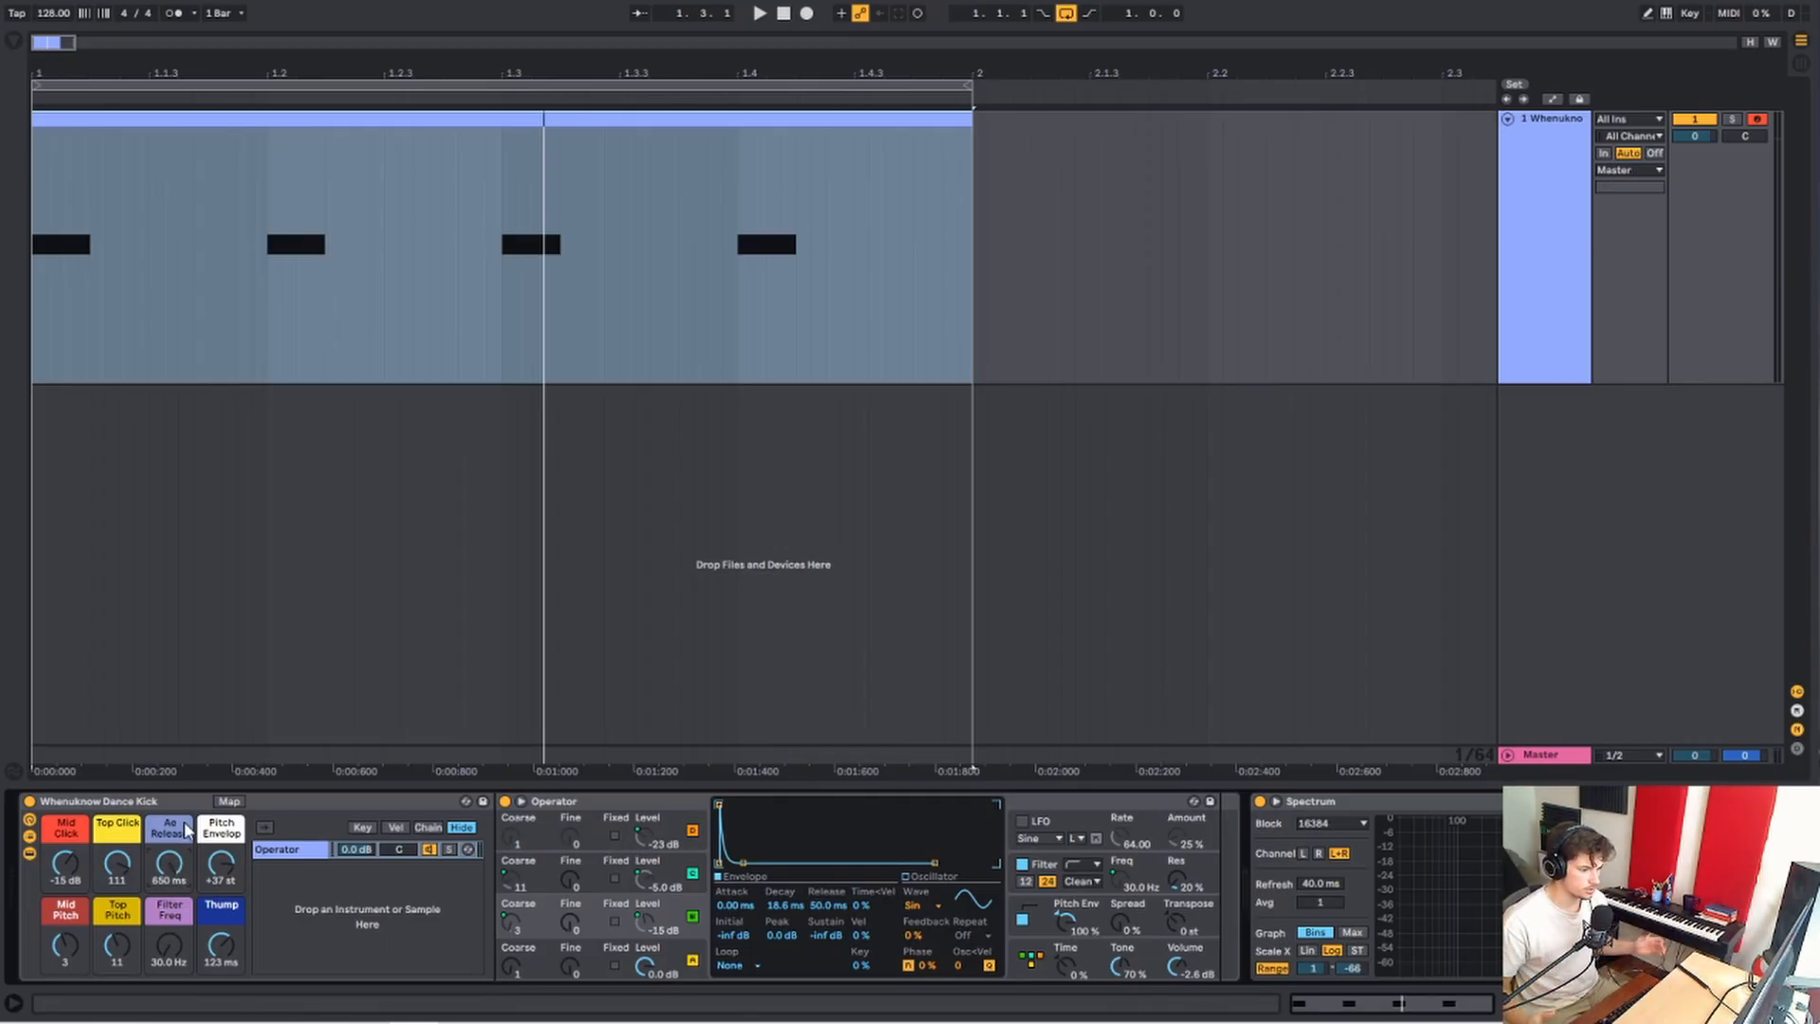
key(space)
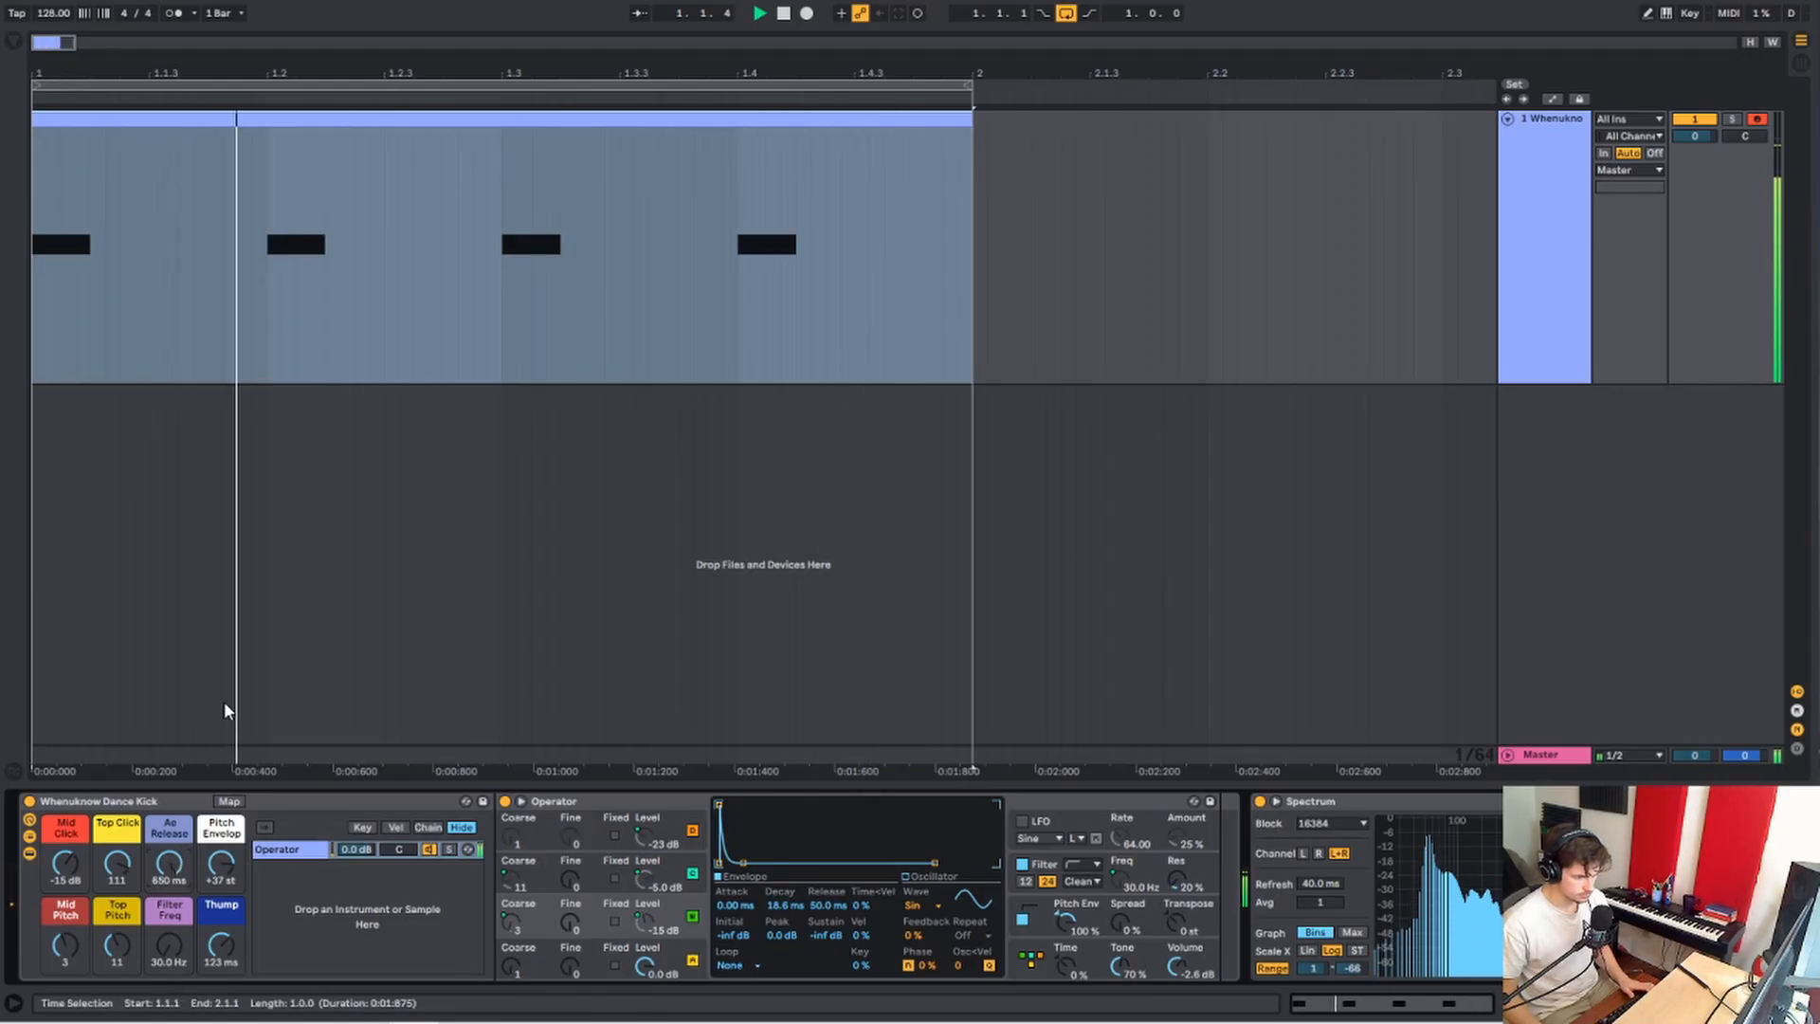
key(space)
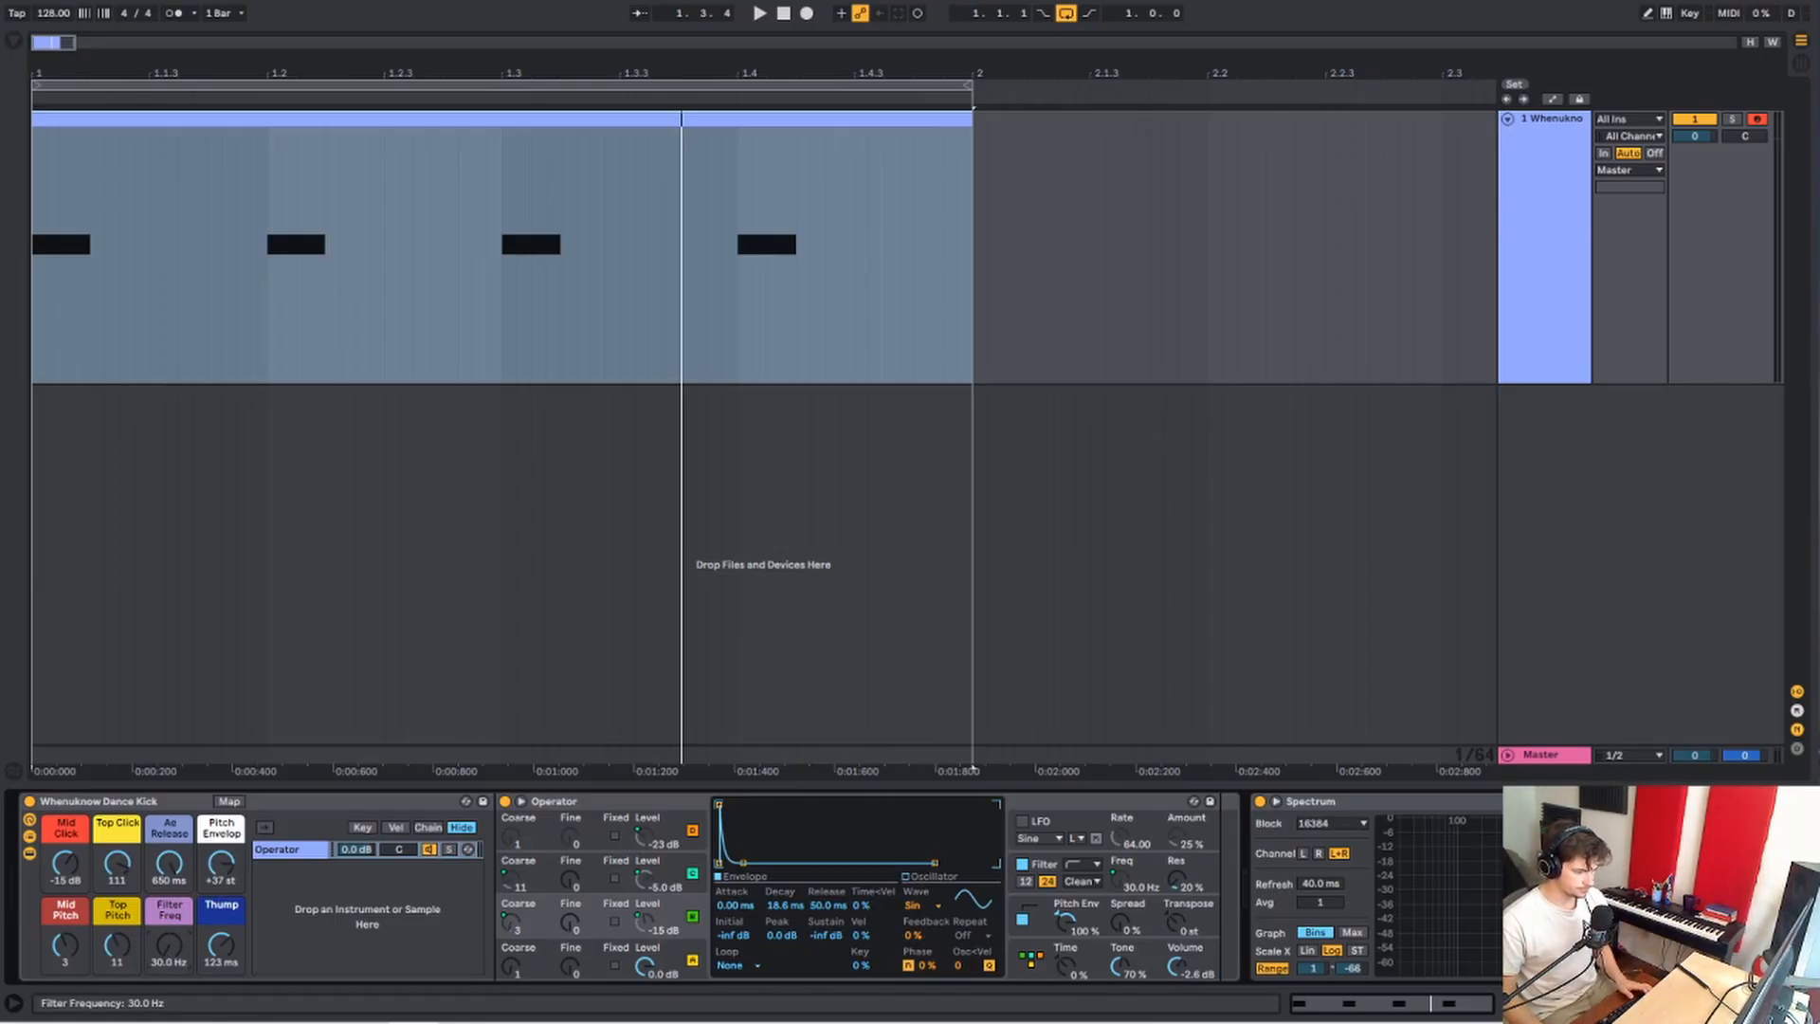
Audition Filter Freq at 62.3 Hz during playback and bring it back to 30 Hz
key(space)
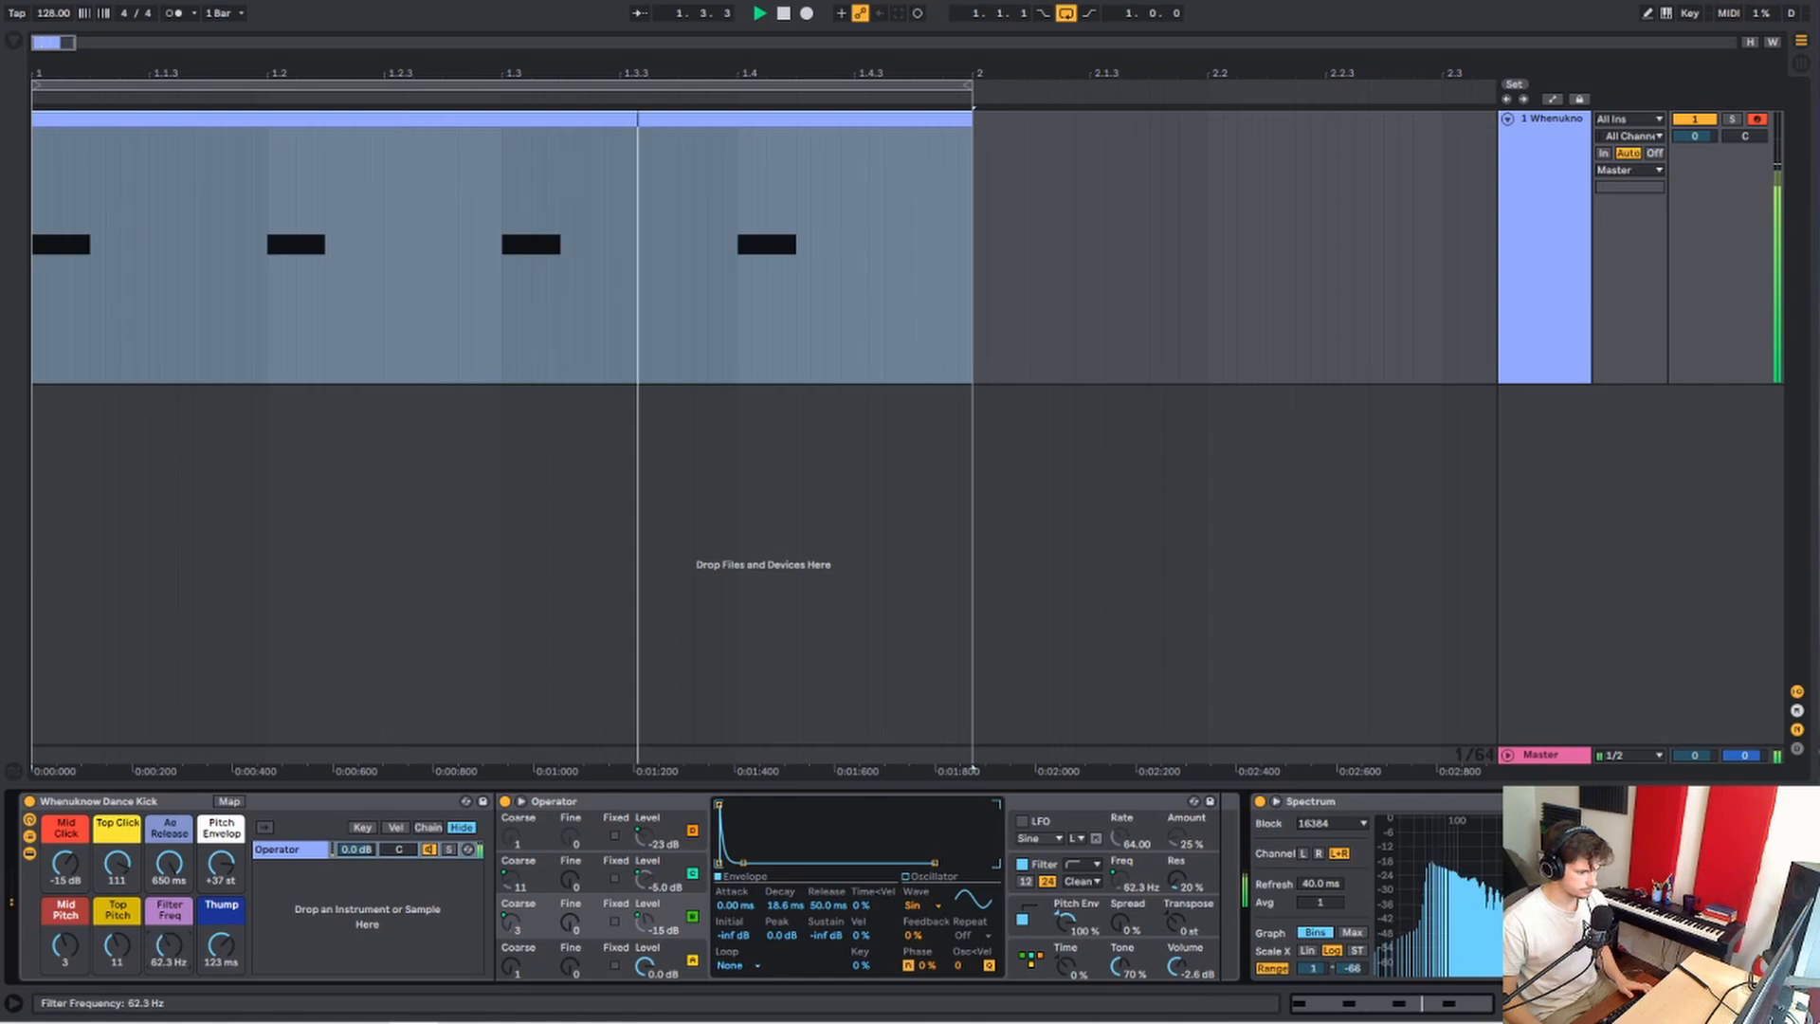
drag(169, 946, 169, 1019)
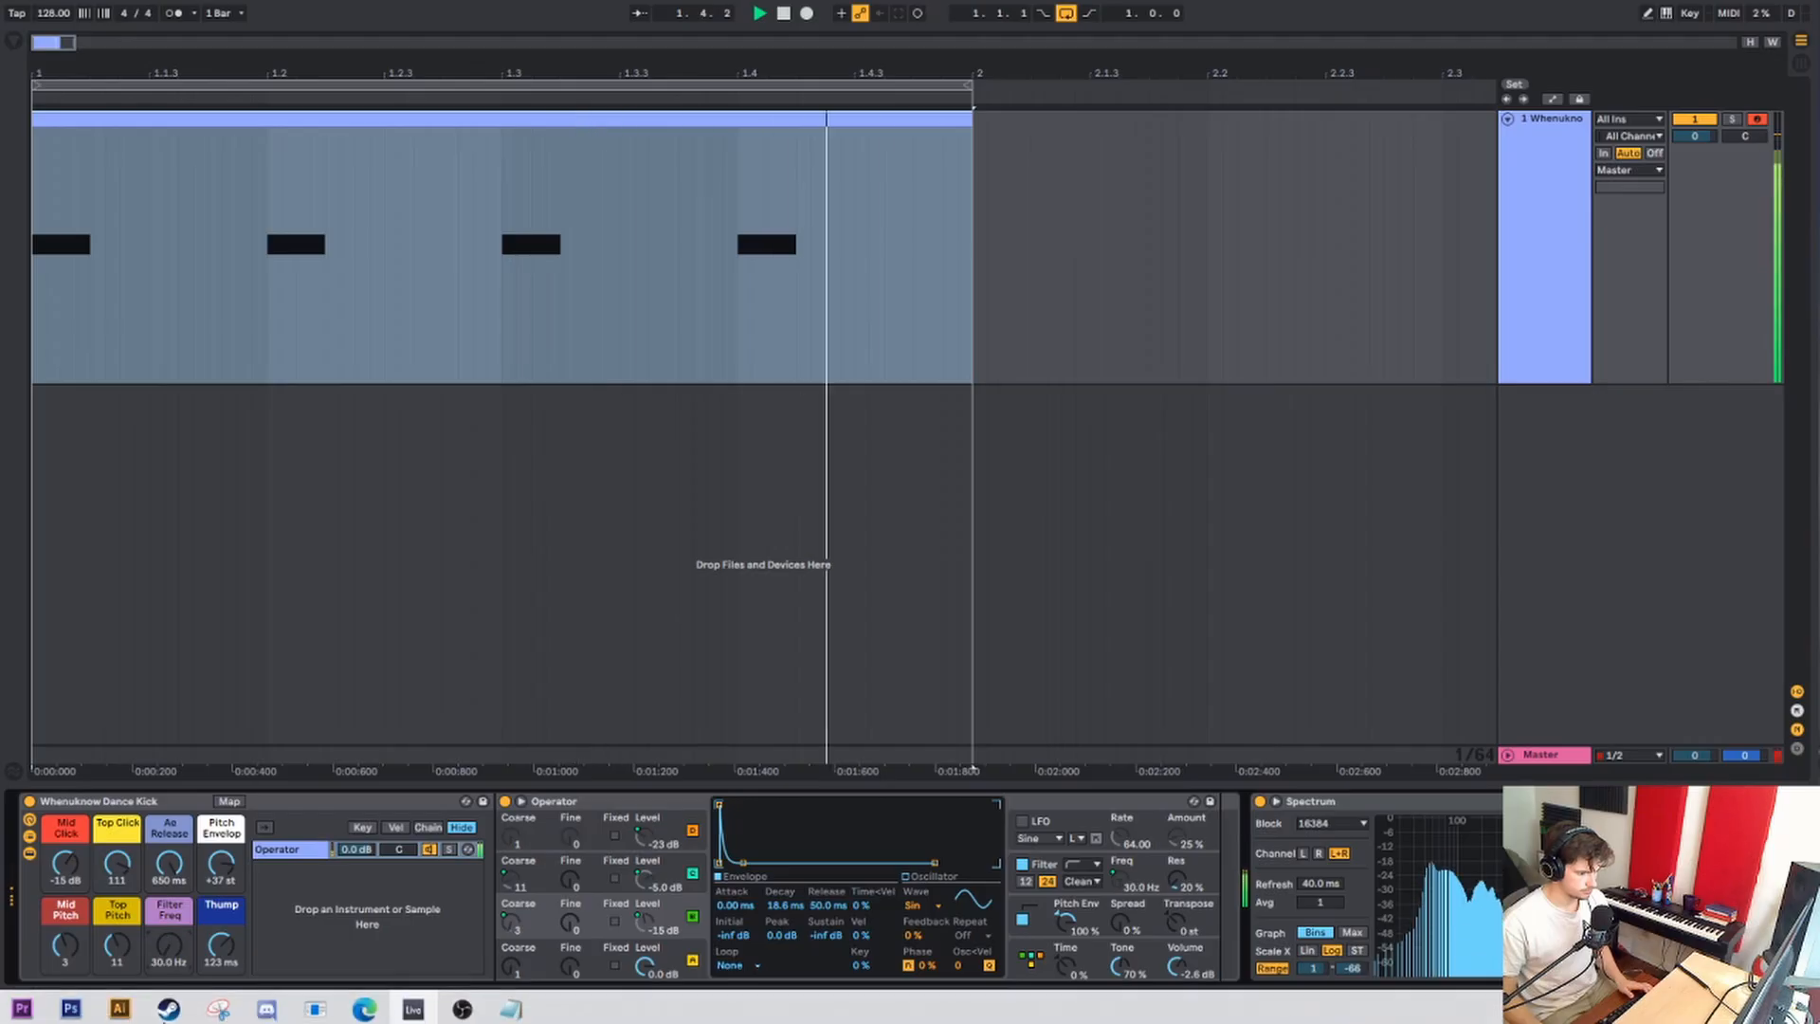
key(space)
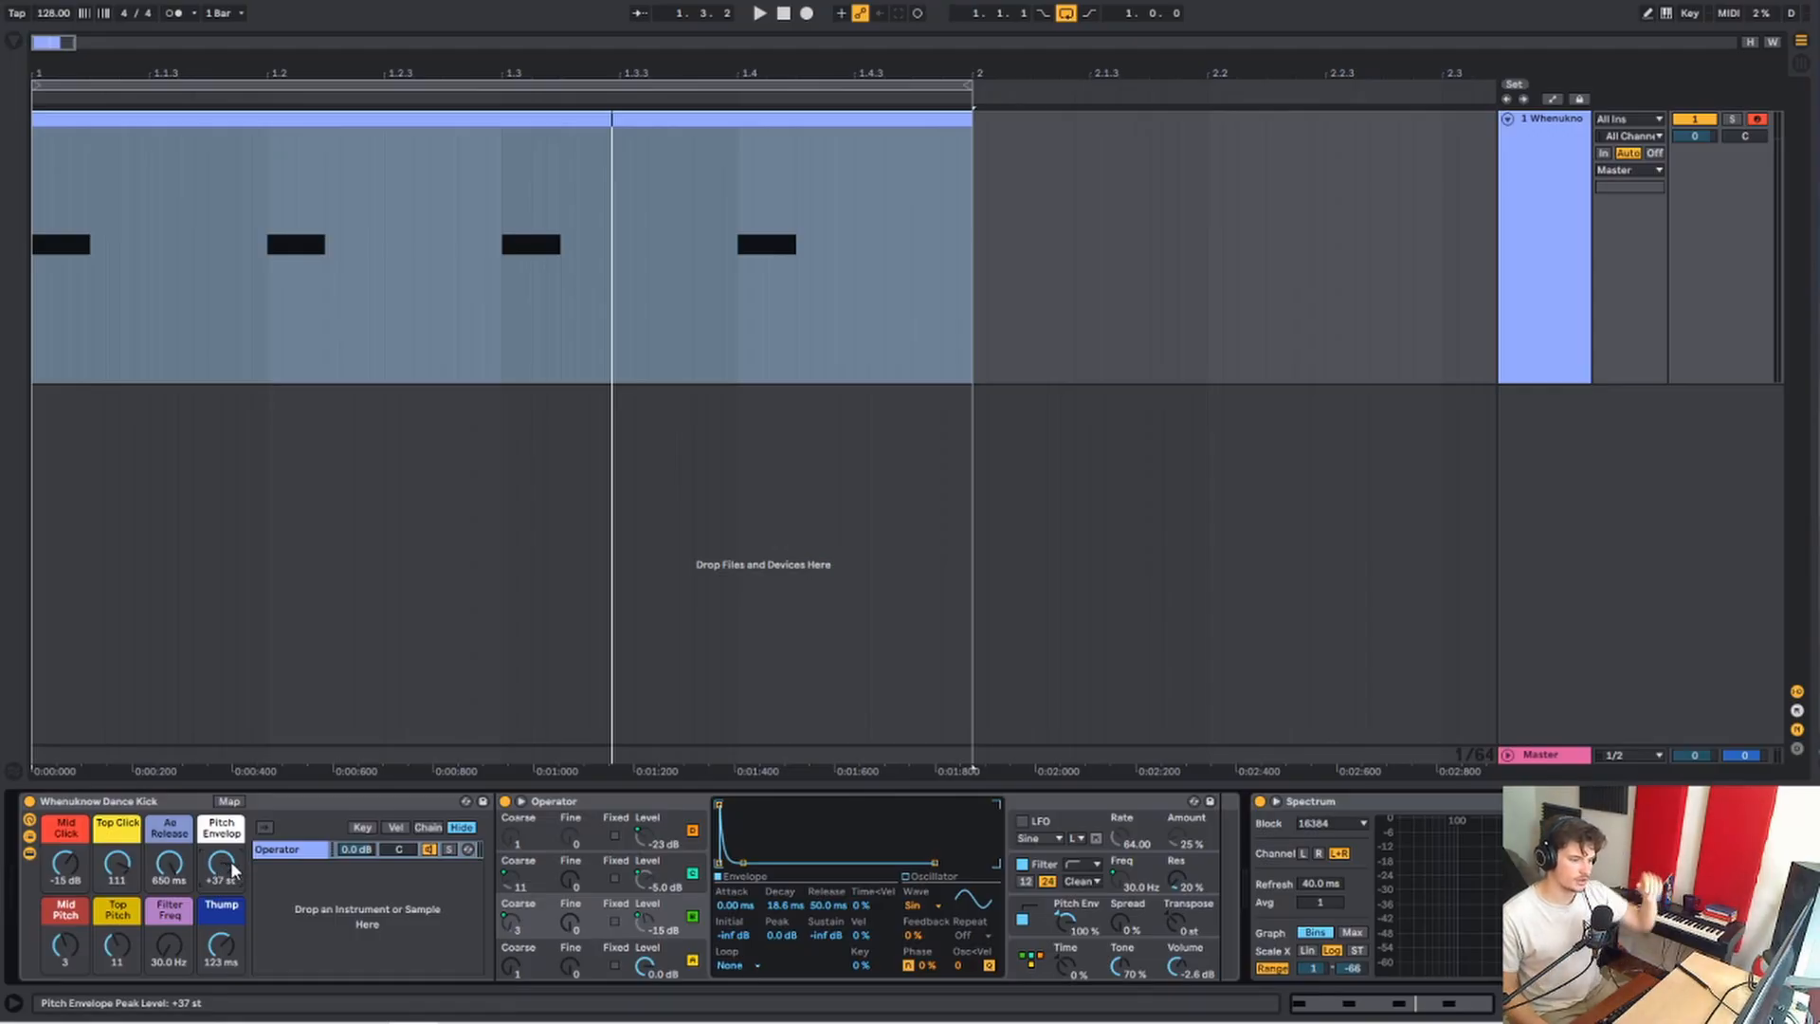
Set the kick rack's pitch envelope amount to +39 st while auditioning the loop
drag(221, 865, 221, 867)
key(space)
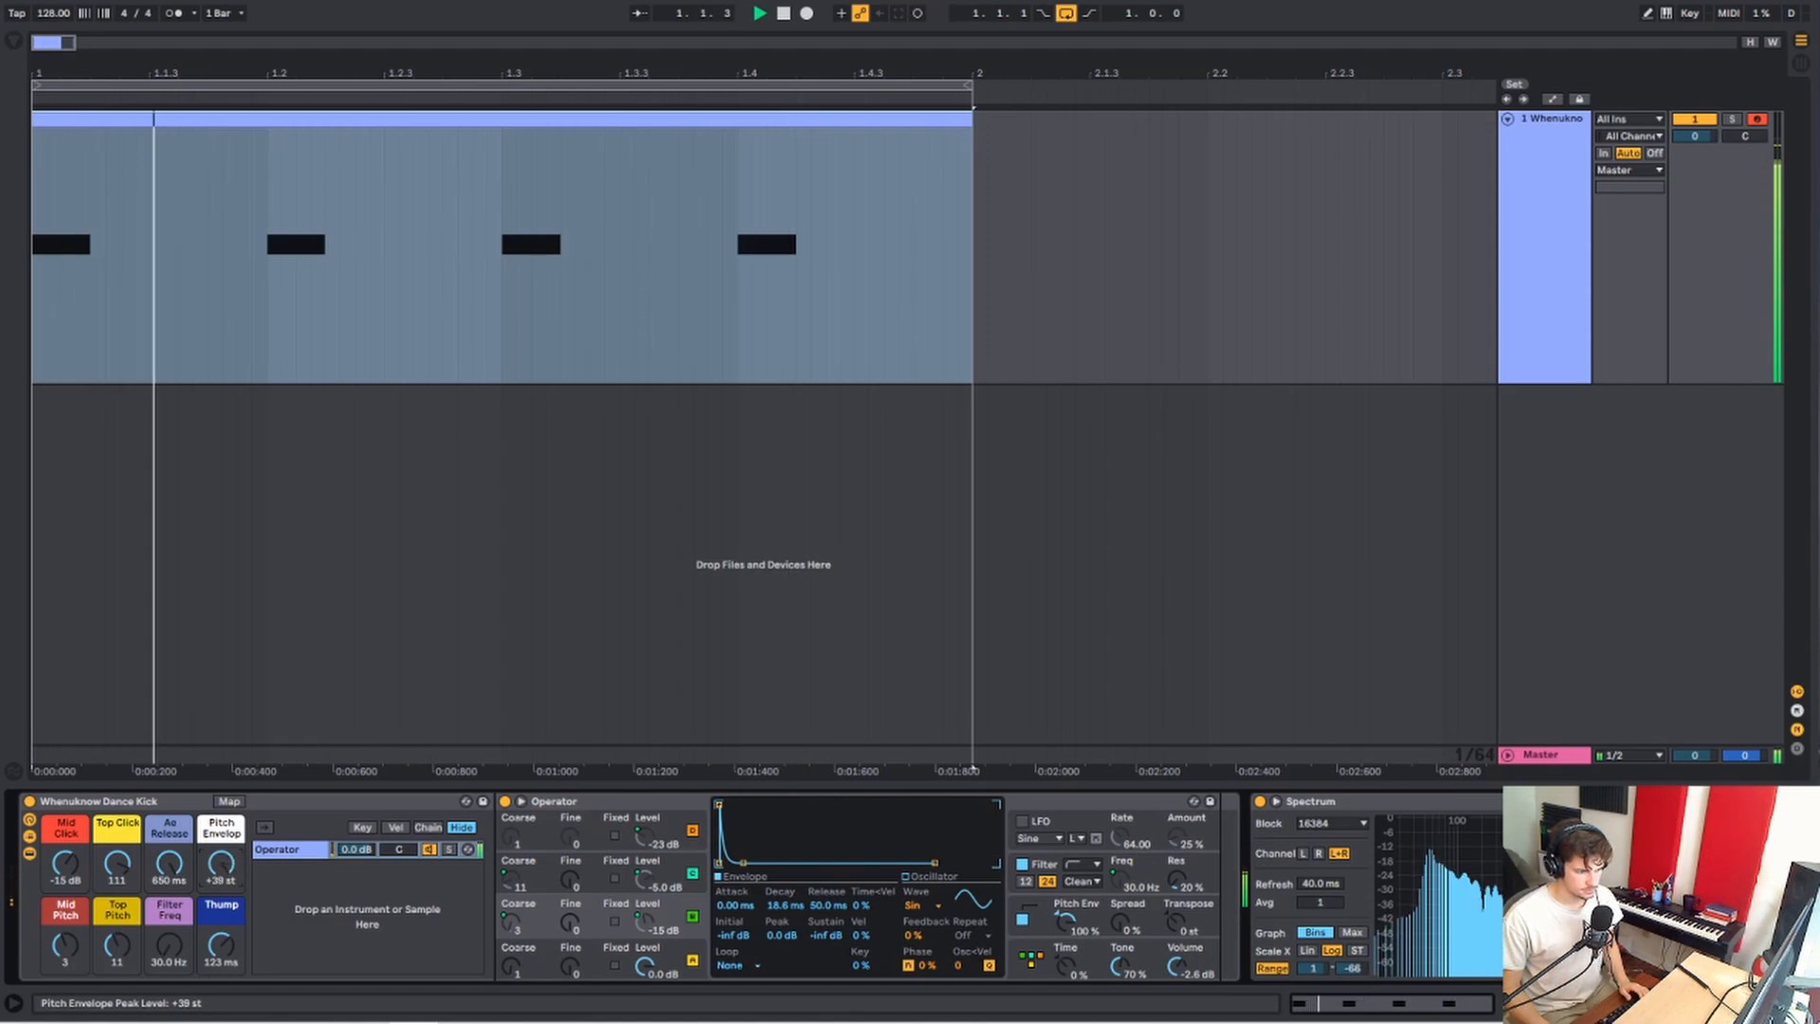
mouse_move(221, 863)
mouse_down()
mouse_move(221, 948)
mouse_move(221, 848)
mouse_up()
key(space)
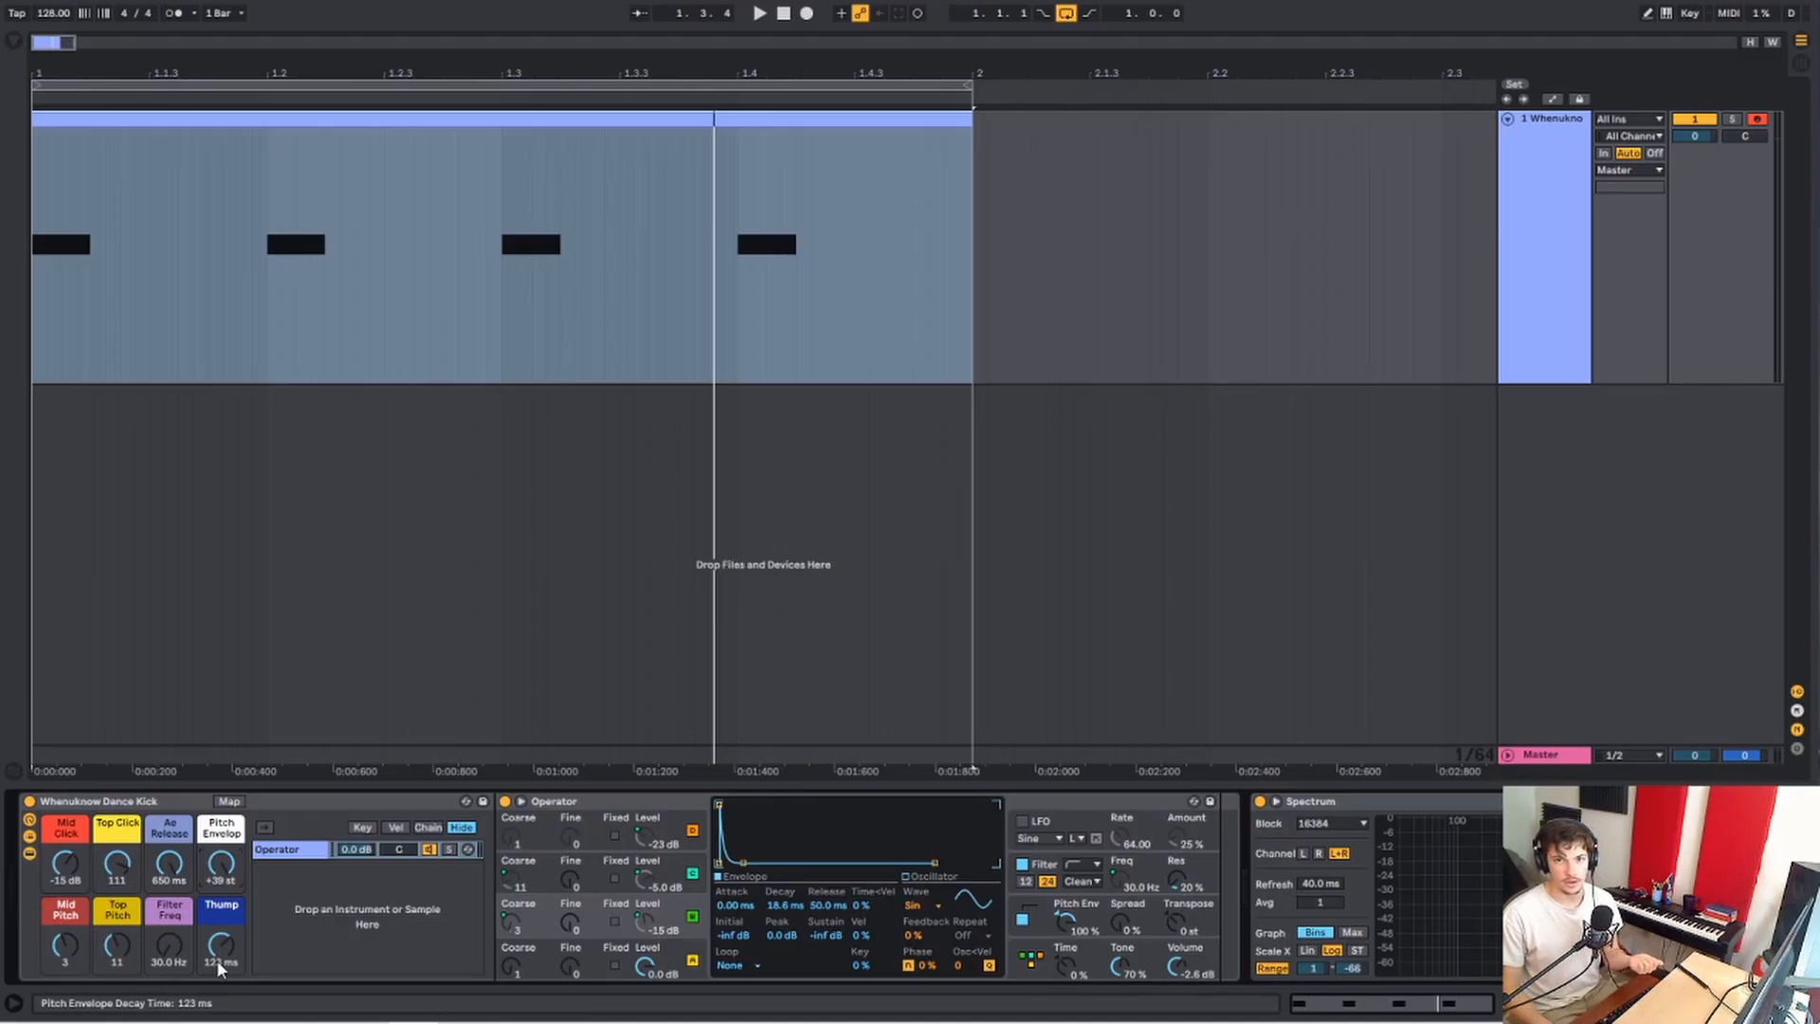
Display Operator's pitch envelope settings and set the Thump macro to 245 ms
click(1078, 905)
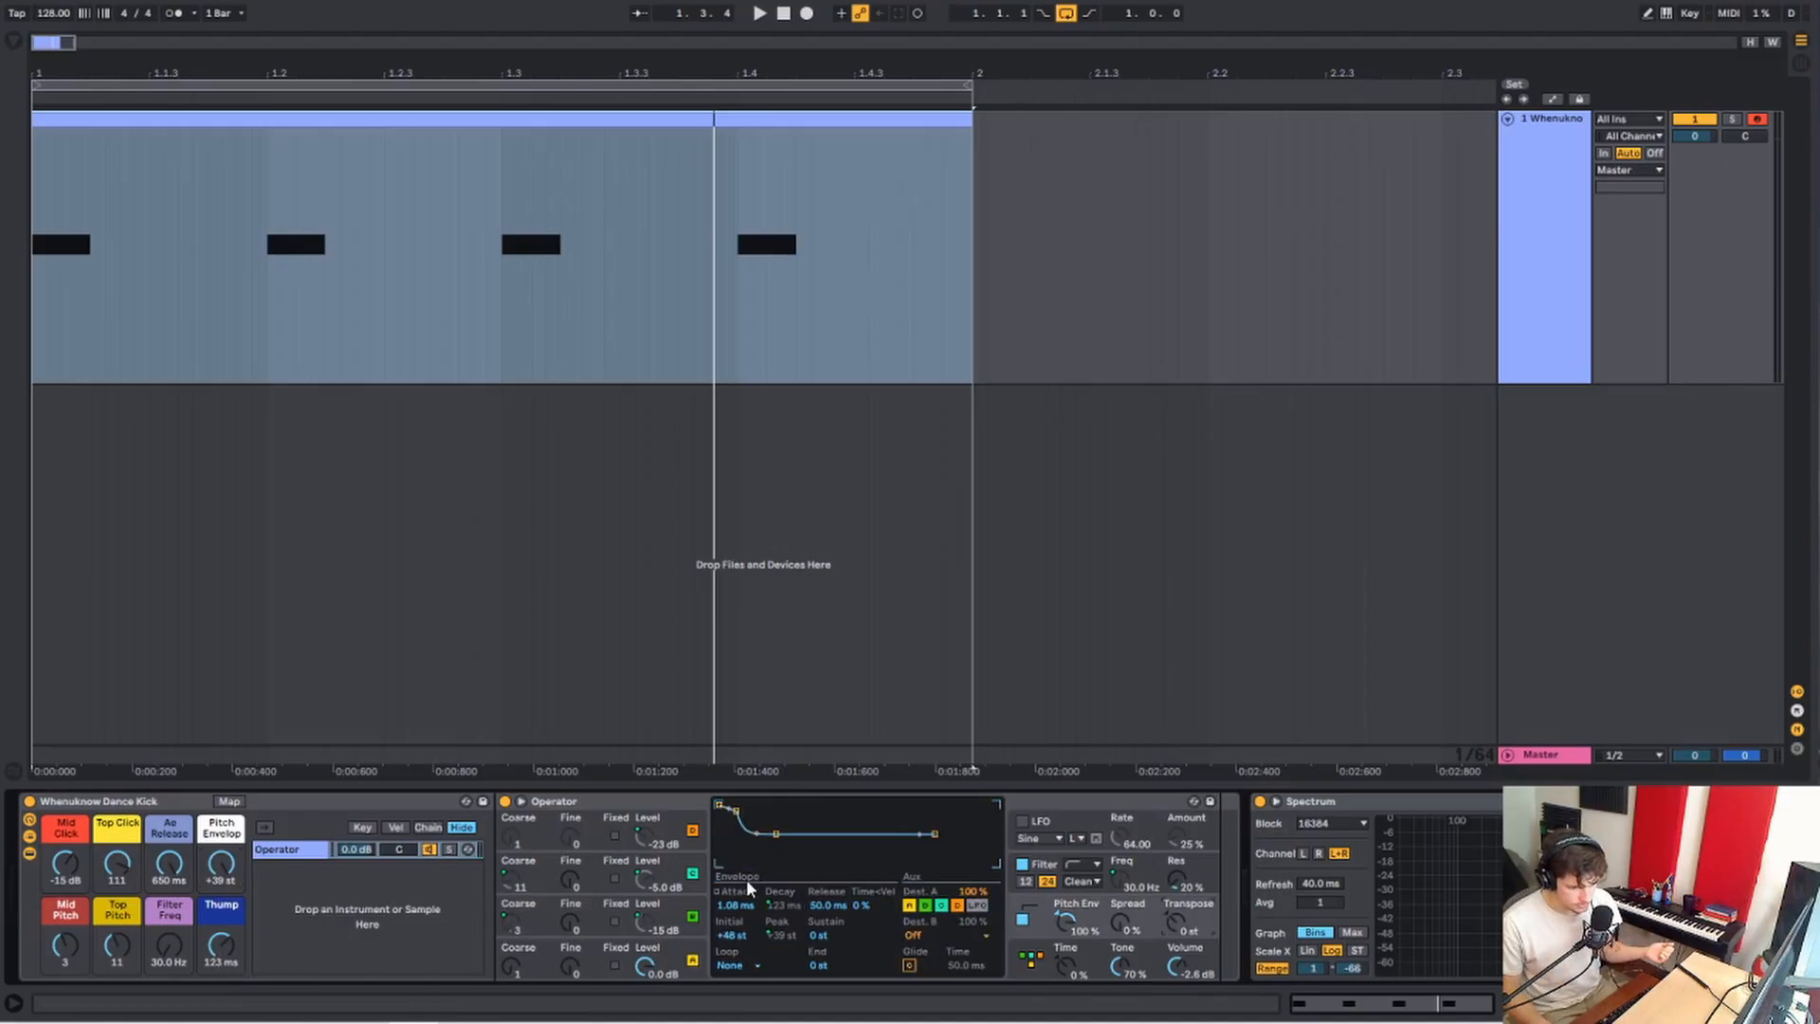
click(773, 909)
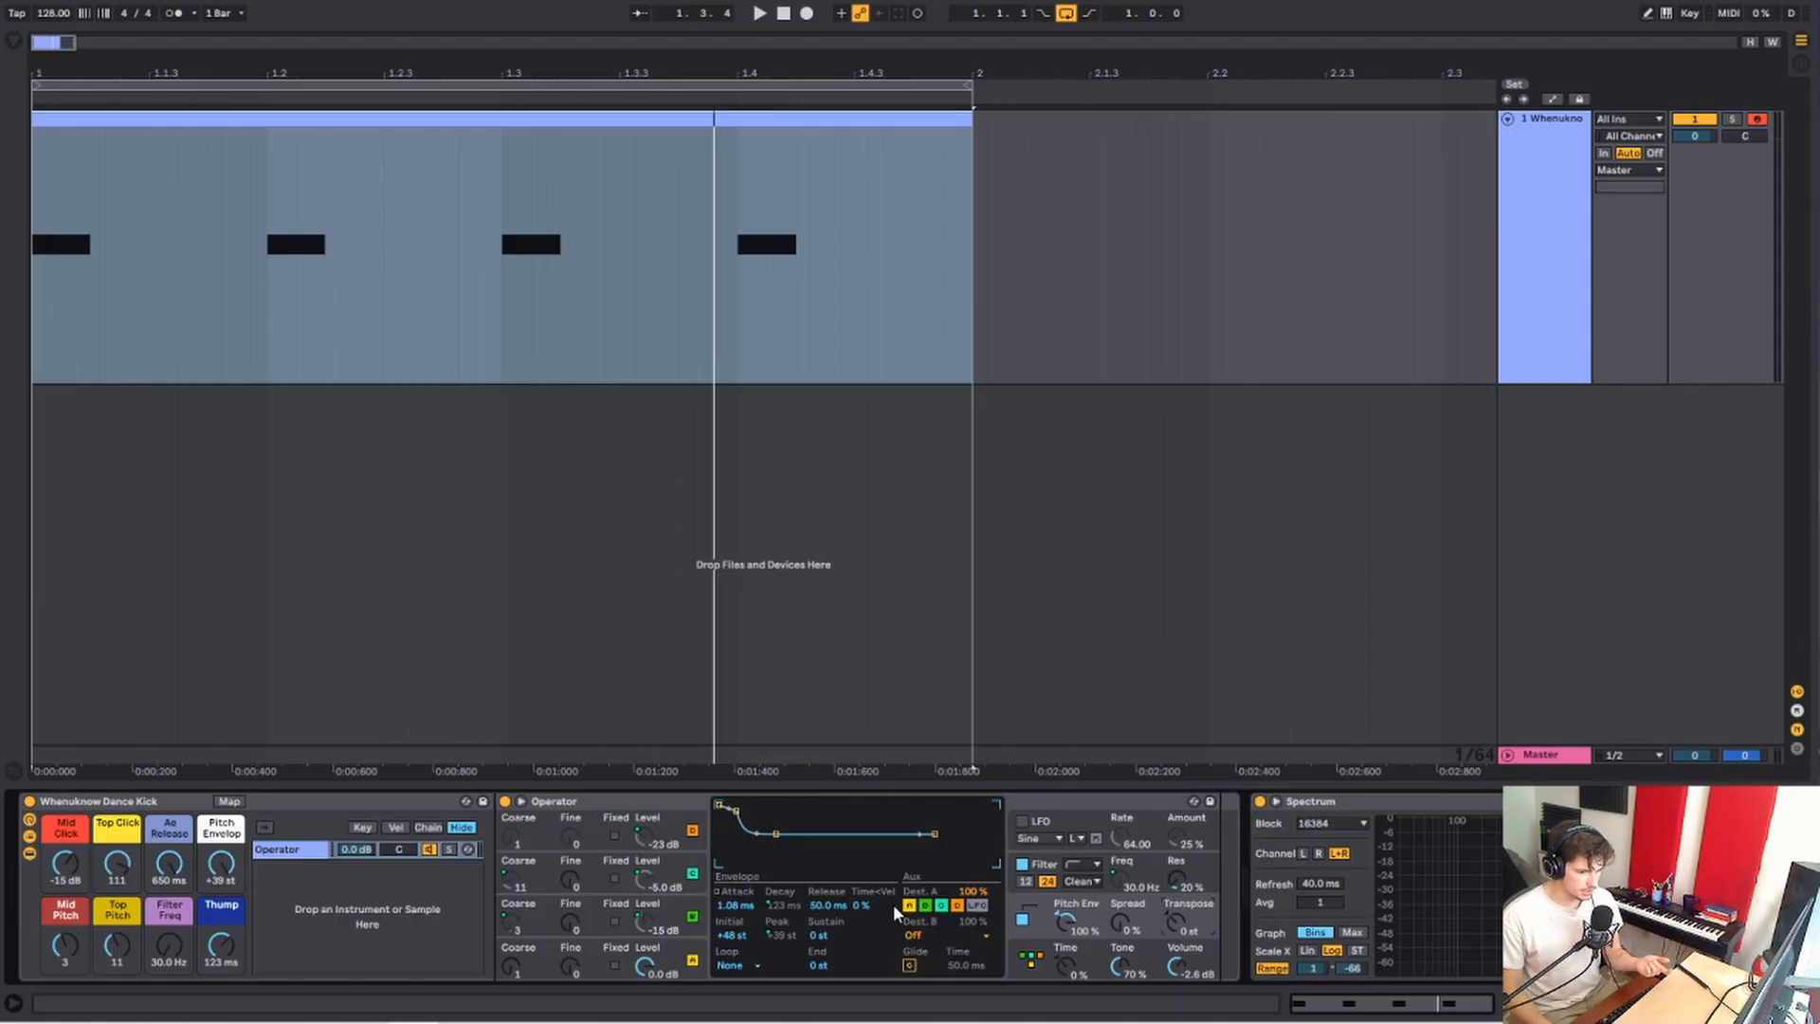
mouse_move(221, 948)
mouse_down()
mouse_move(221, 915)
mouse_move(221, 934)
mouse_up()
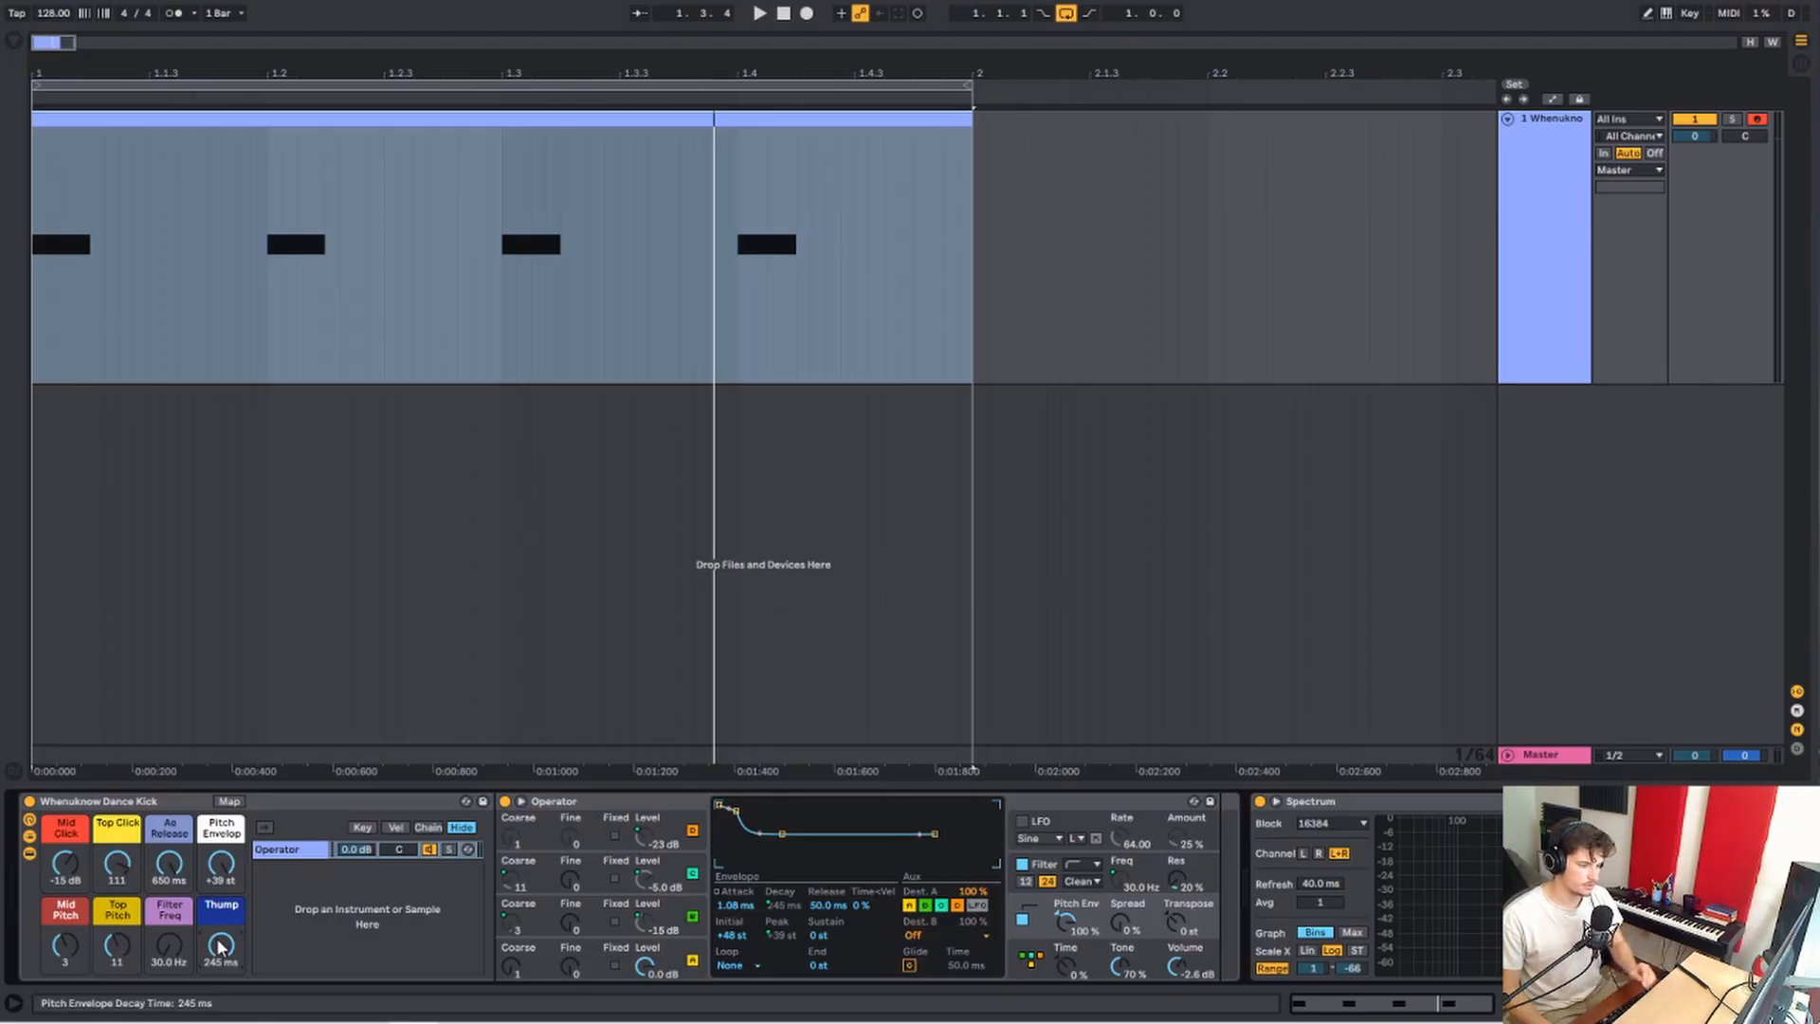
Set the pitch envelope amount to +34 st and audition Thump at 37.6 ms, ending with Thump at 138 ms
key(space)
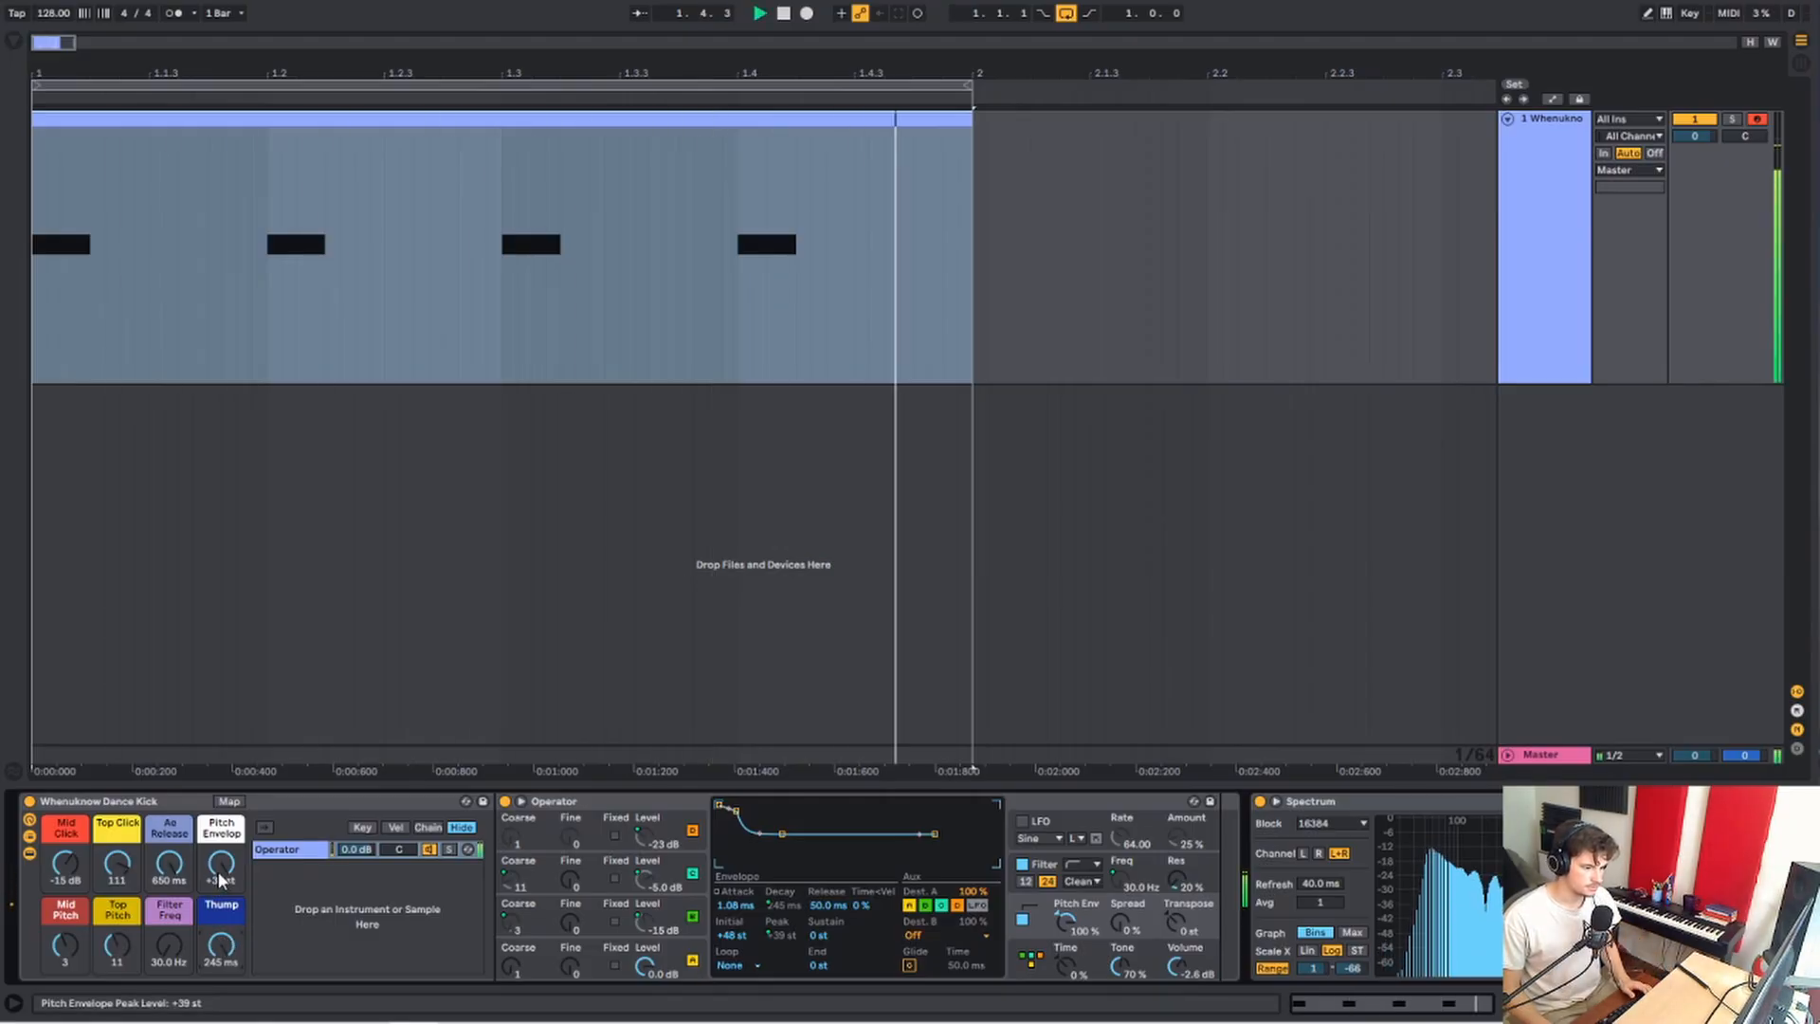
mouse_move(220, 880)
mouse_down()
mouse_move(220, 976)
mouse_move(221, 868)
mouse_up()
mouse_move(226, 942)
mouse_down()
mouse_move(226, 996)
mouse_move(236, 945)
mouse_up()
key(space)
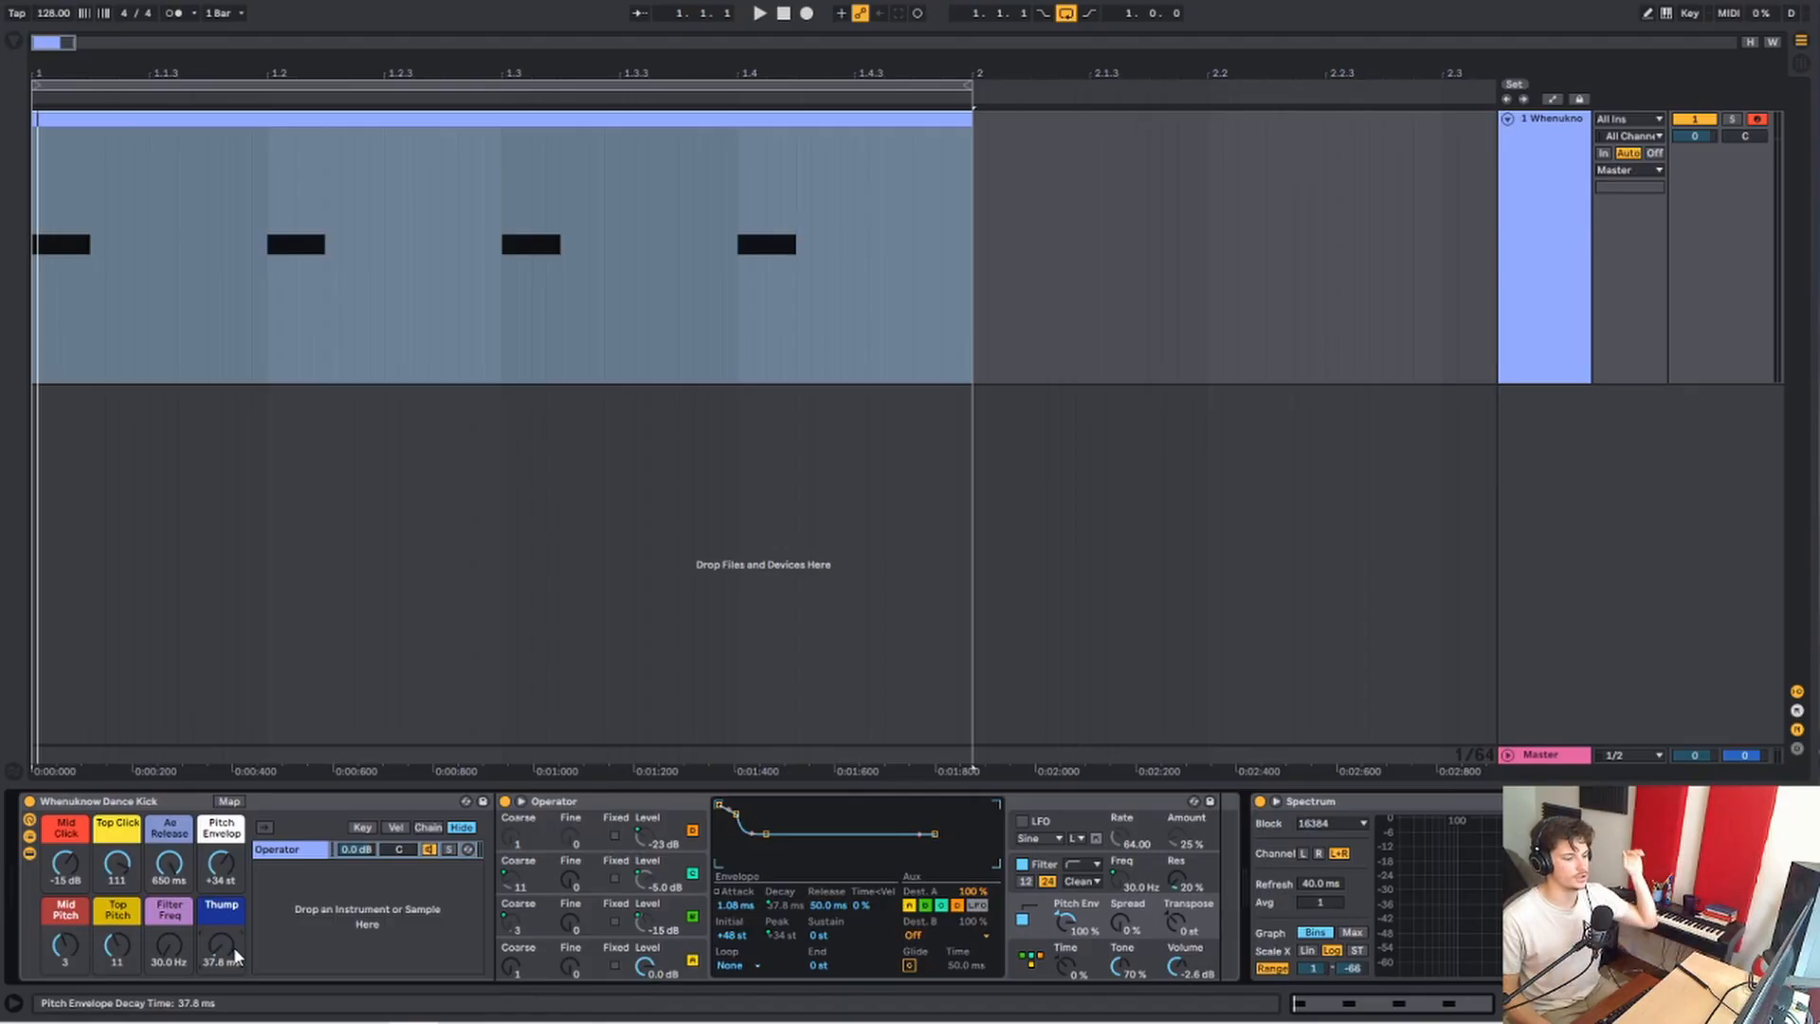
key(space)
drag(225, 969, 225, 888)
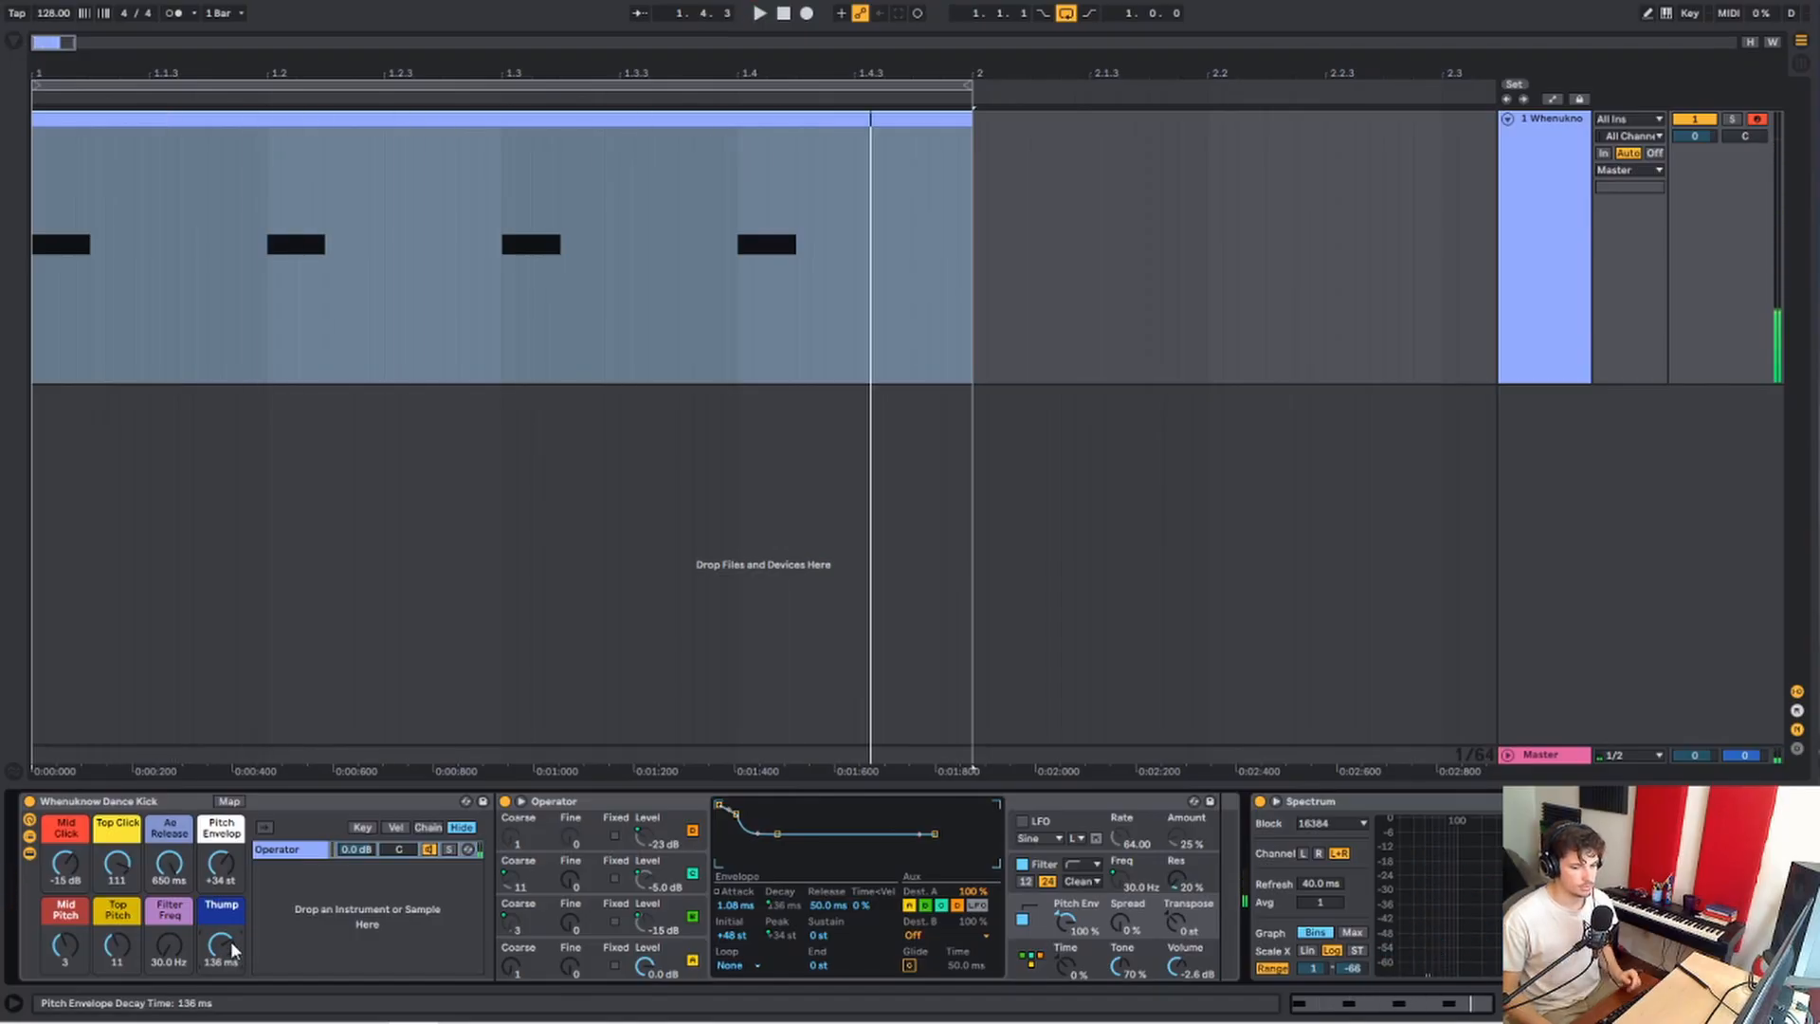